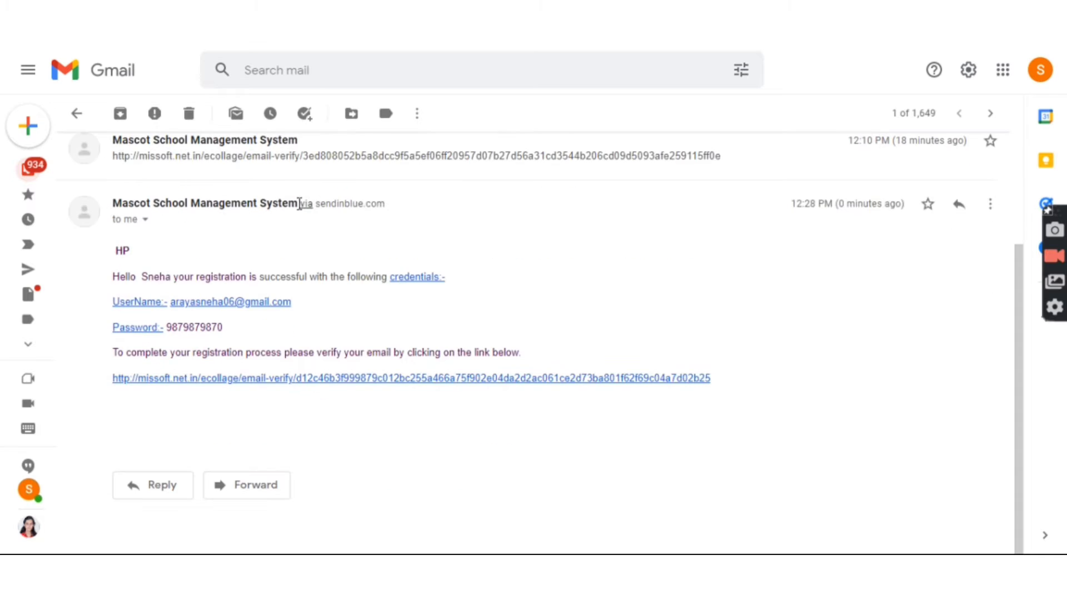
Step: Verify the e-mail address, then log in with the saved username and the account password
{"action": "left_click", "coordinate": [332, 379]}
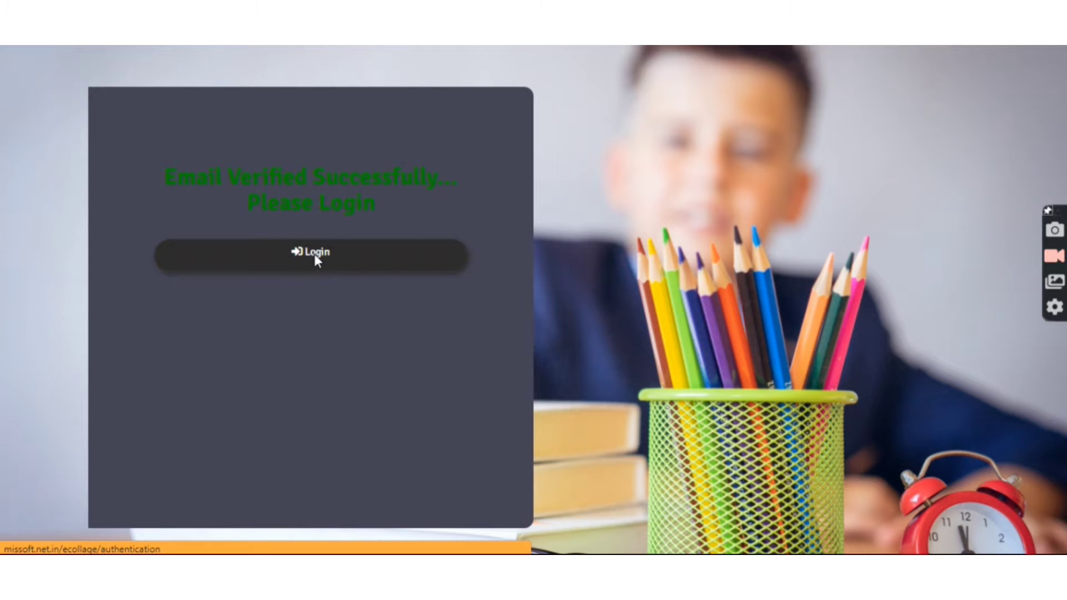
{"action": "left_click", "coordinate": [314, 256]}
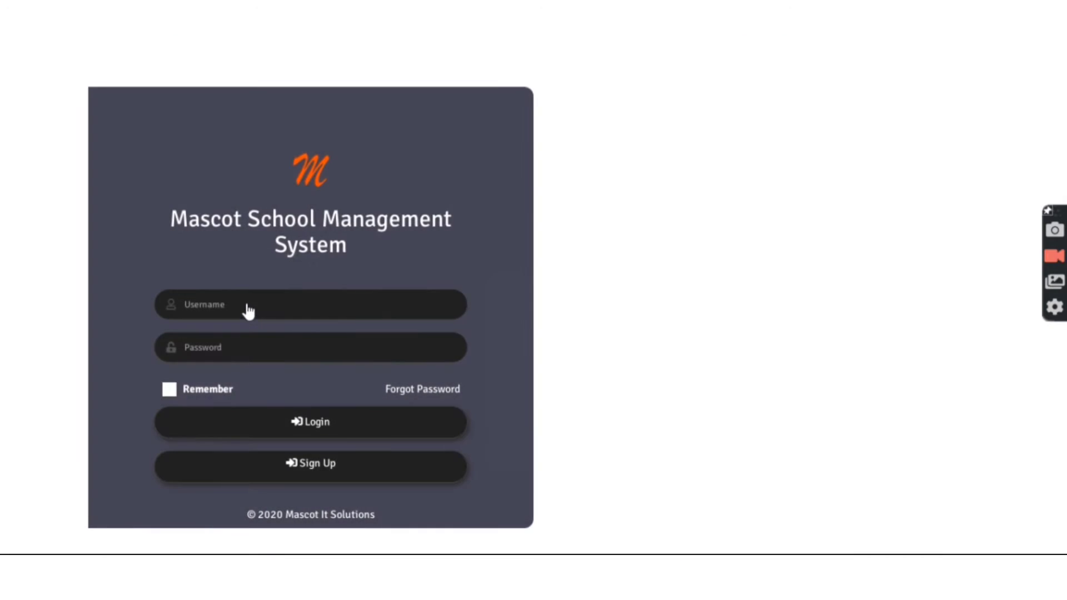
{"action": "left_click", "coordinate": [231, 307]}
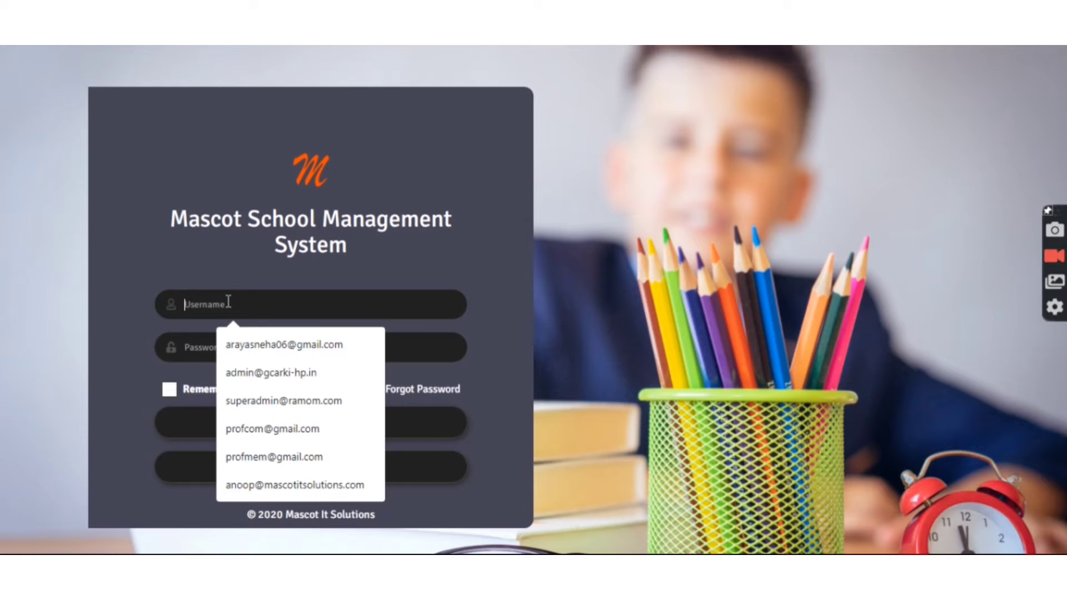
{"action": "left_click", "coordinate": [256, 348]}
{"action": "left_click", "coordinate": [221, 345]}
{"action": "type", "text": "••"}
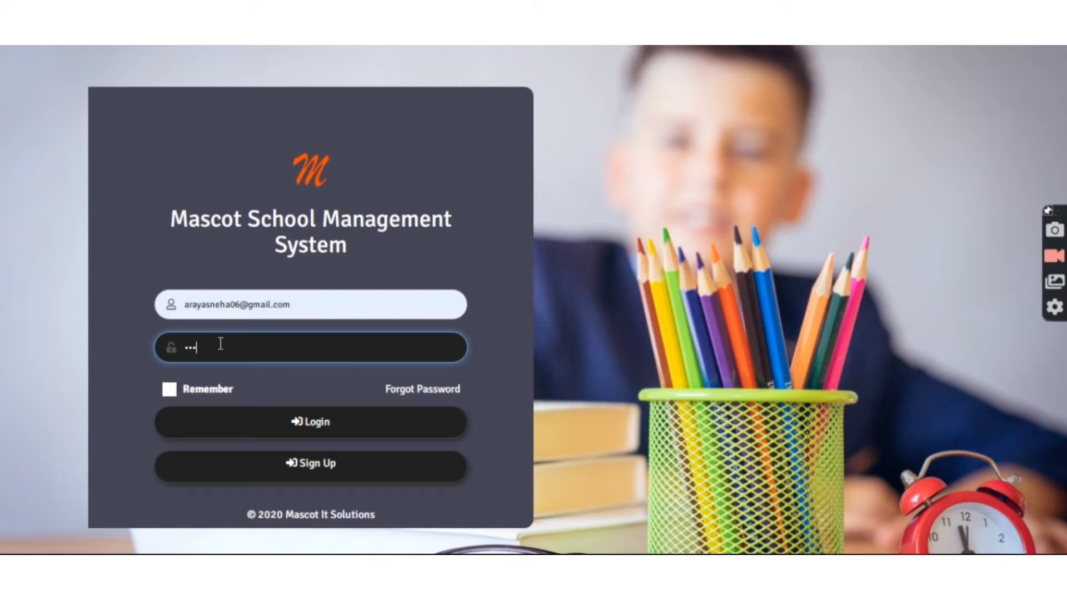
{"action": "type", "text": "••••••••"}
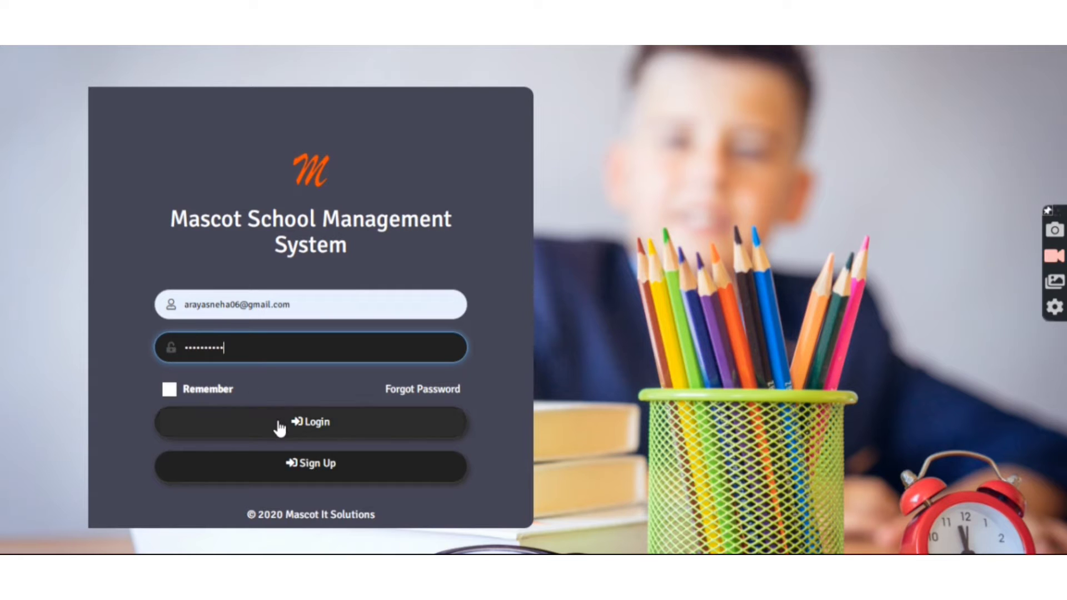
{"action": "left_click", "coordinate": [278, 425]}
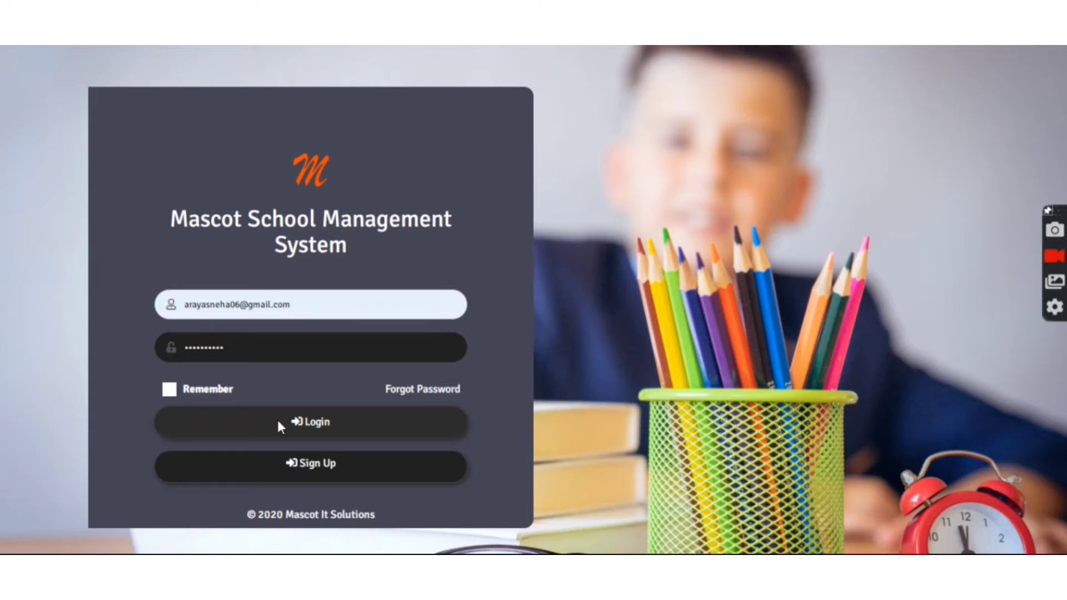
{"action": "left_click", "coordinate": [316, 426]}
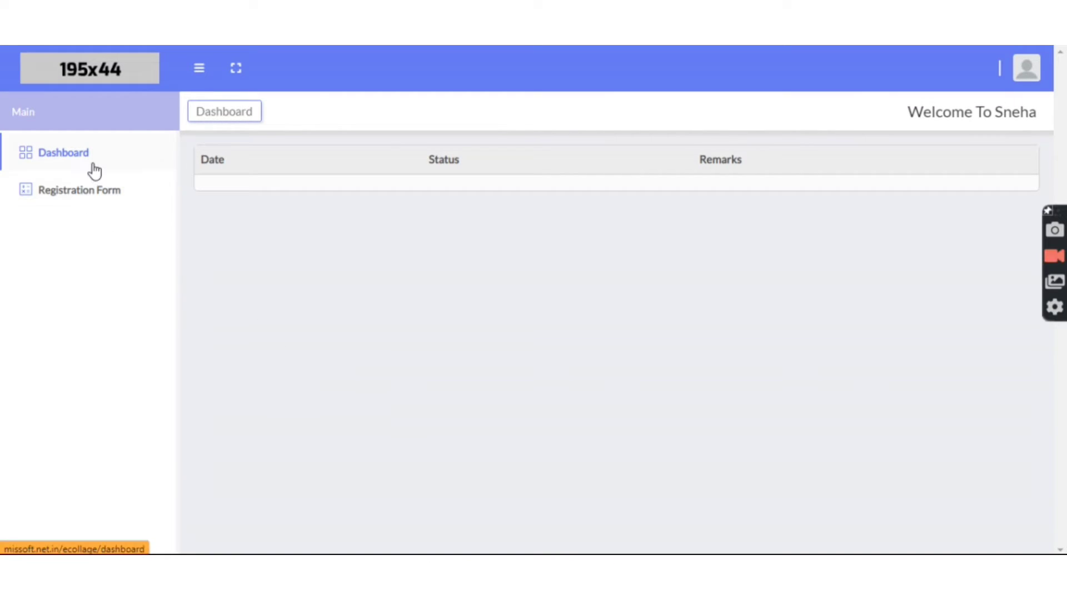
Step: On the Registration Form, set gender to Female, mother tongue Hindi and religion Hindu
{"action": "left_click", "coordinate": [91, 190]}
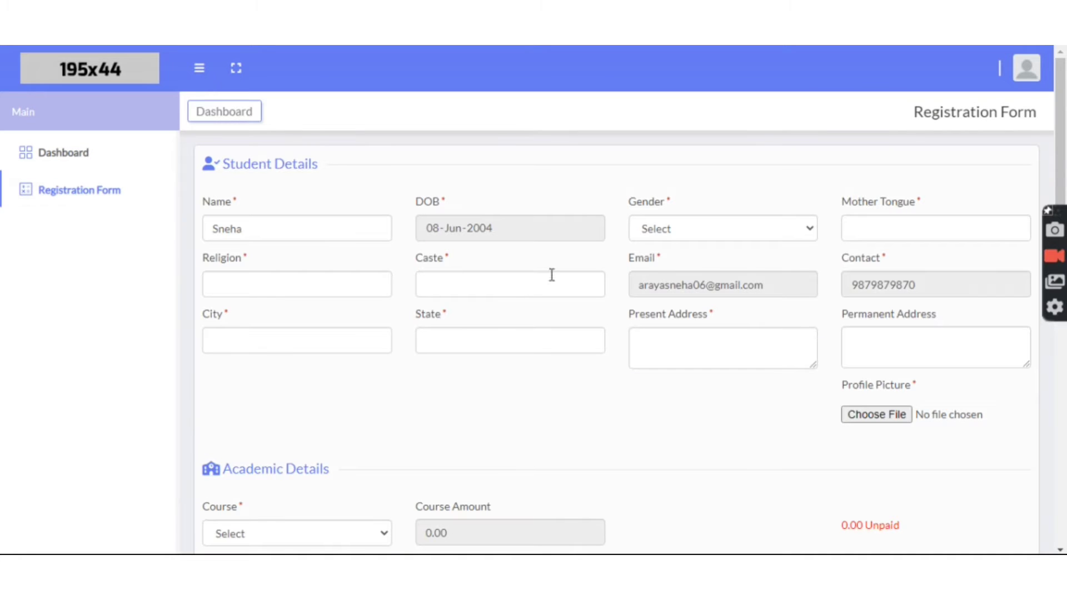
{"action": "left_click", "coordinate": [671, 231]}
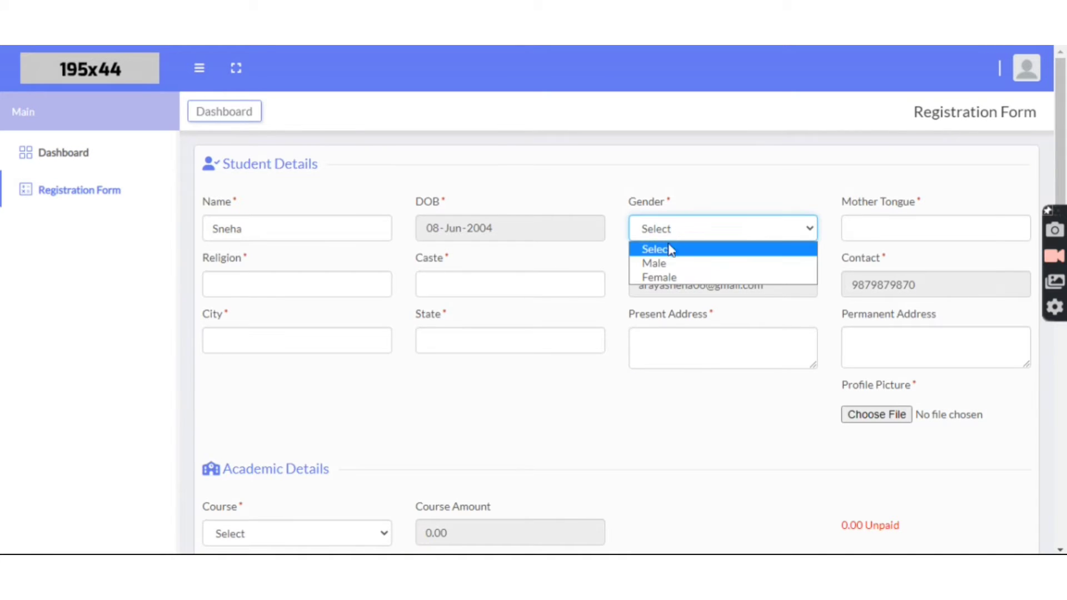
{"action": "left_click", "coordinate": [667, 275]}
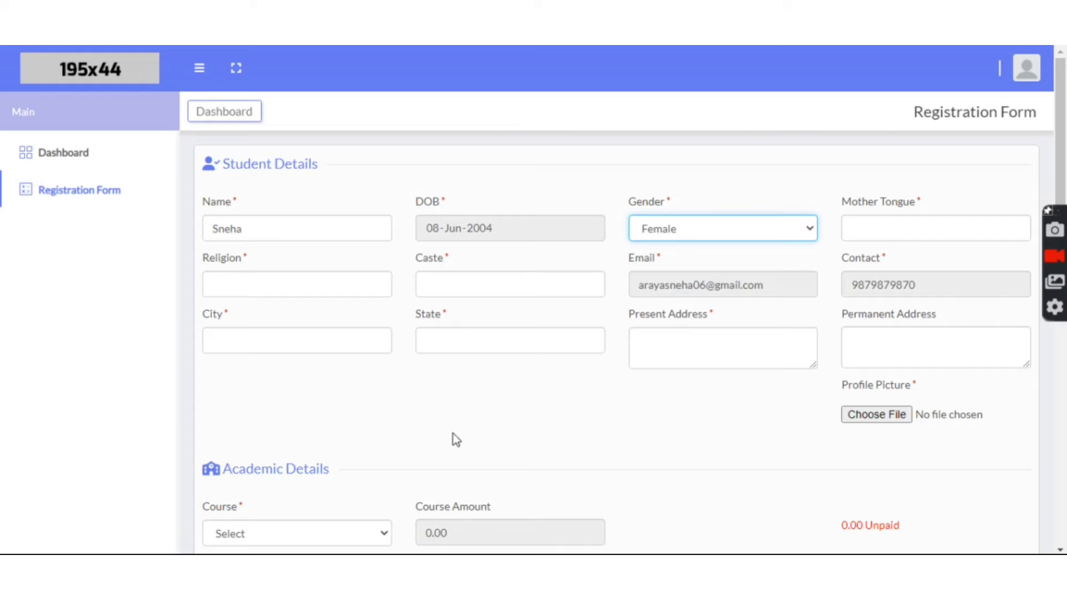
{"action": "left_click", "coordinate": [884, 227]}
{"action": "left_click", "coordinate": [939, 266]}
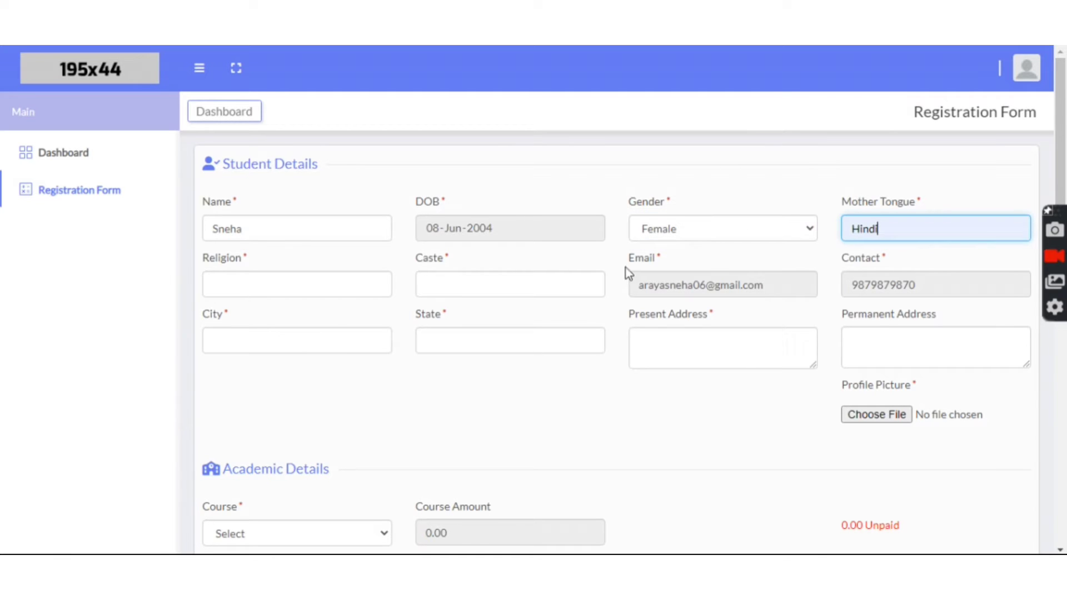
{"action": "left_click", "coordinate": [276, 287]}
{"action": "left_click", "coordinate": [302, 322]}
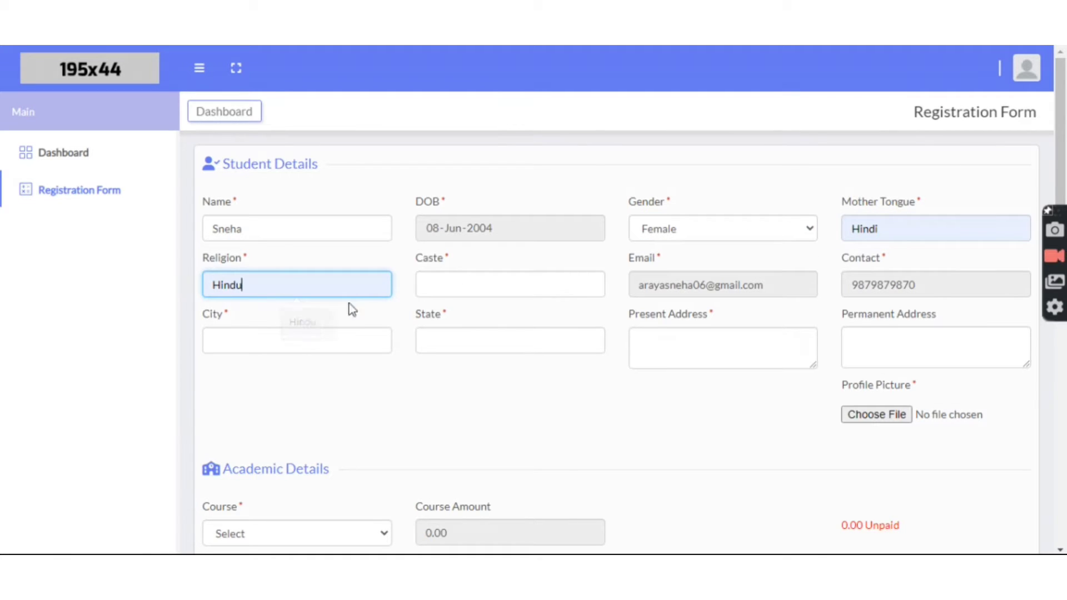
Step: Set caste to Hindu, city Pune, state Maharashtra, and enter the present address
{"action": "left_click", "coordinate": [426, 284]}
{"action": "left_click", "coordinate": [506, 325]}
{"action": "left_click", "coordinate": [269, 349]}
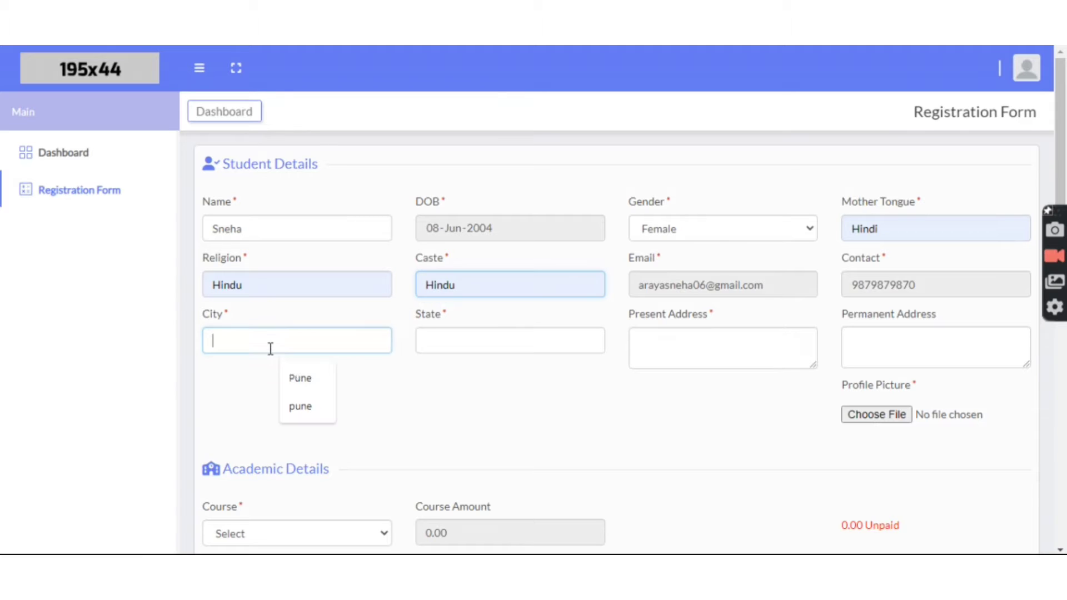
{"action": "left_click", "coordinate": [305, 381]}
{"action": "left_click", "coordinate": [454, 348]}
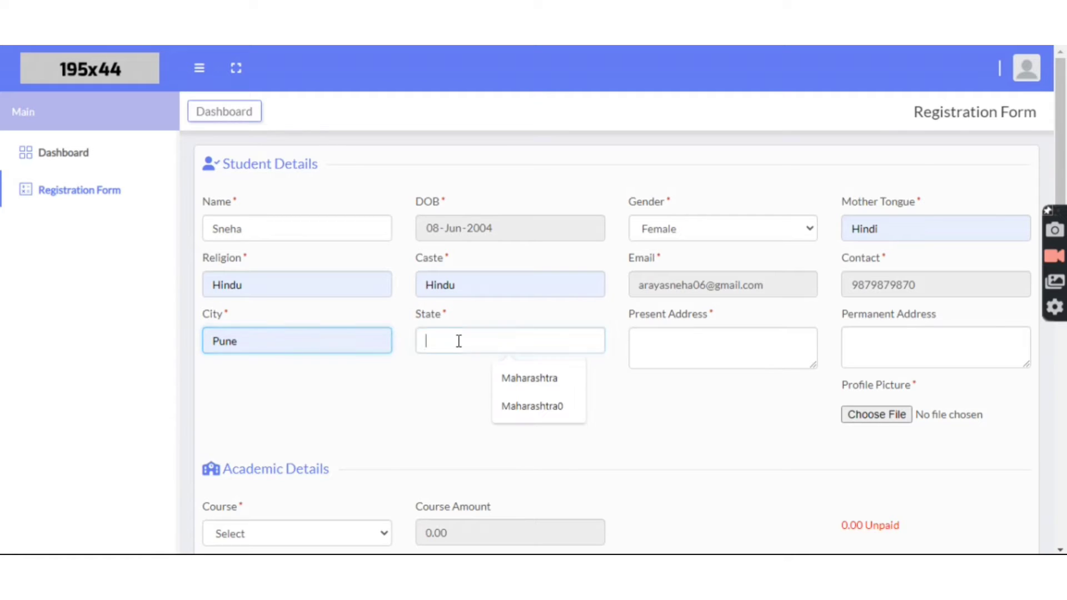
{"action": "left_click", "coordinate": [506, 376]}
{"action": "left_click", "coordinate": [641, 343]}
{"action": "type", "text": "Pu"}
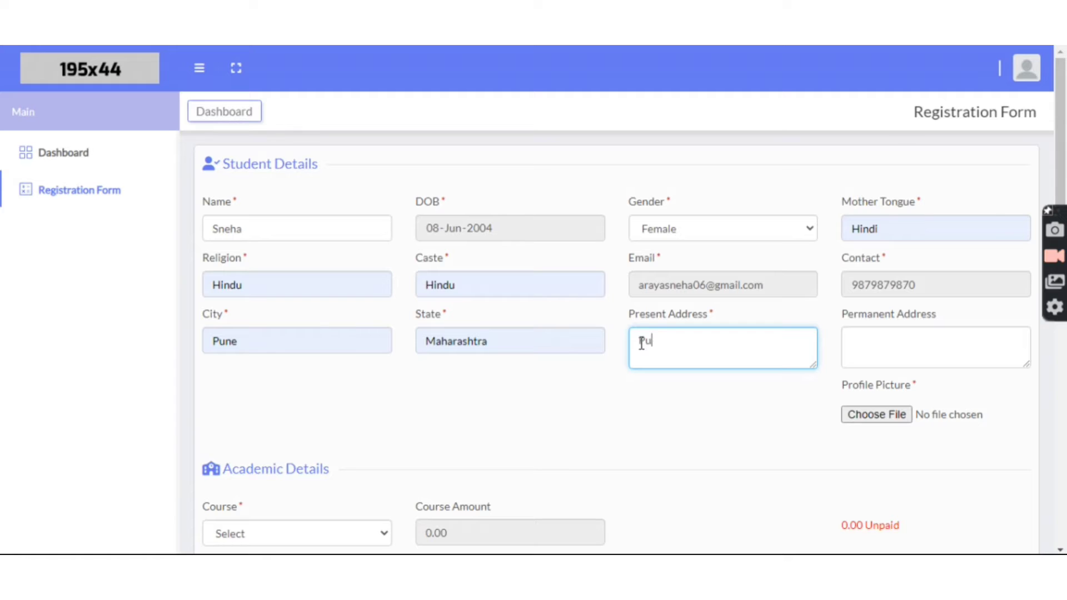
{"action": "type", "text": "ne, M"}
Step: Upload Untitled.jpg from Downloads as the profile picture
{"action": "scroll", "coordinate": [979, 305], "scroll_direction": "down", "scroll_amount": 3}
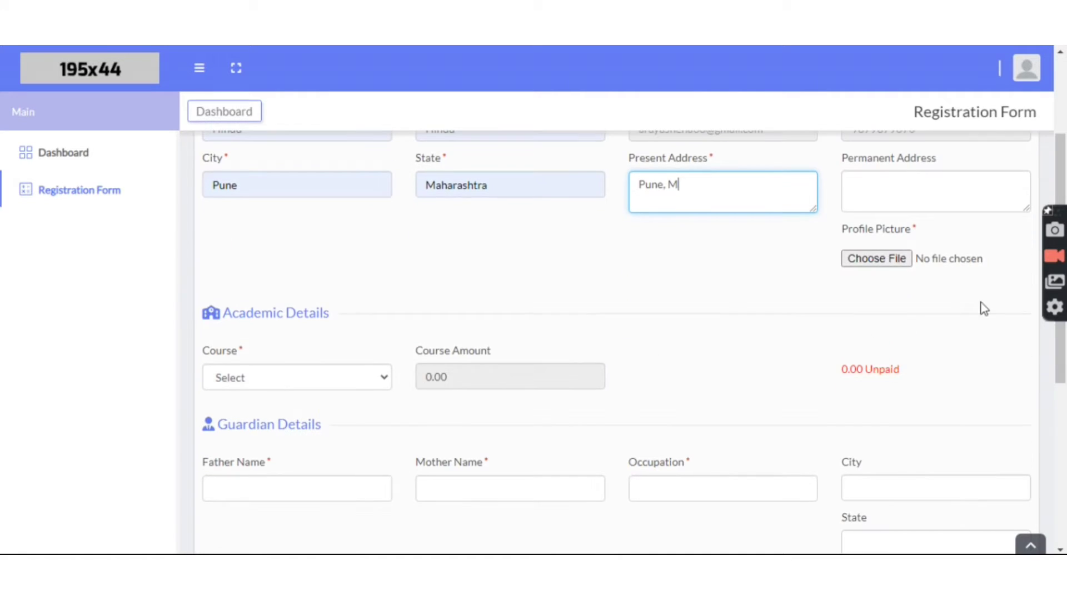
{"action": "left_click", "coordinate": [900, 266]}
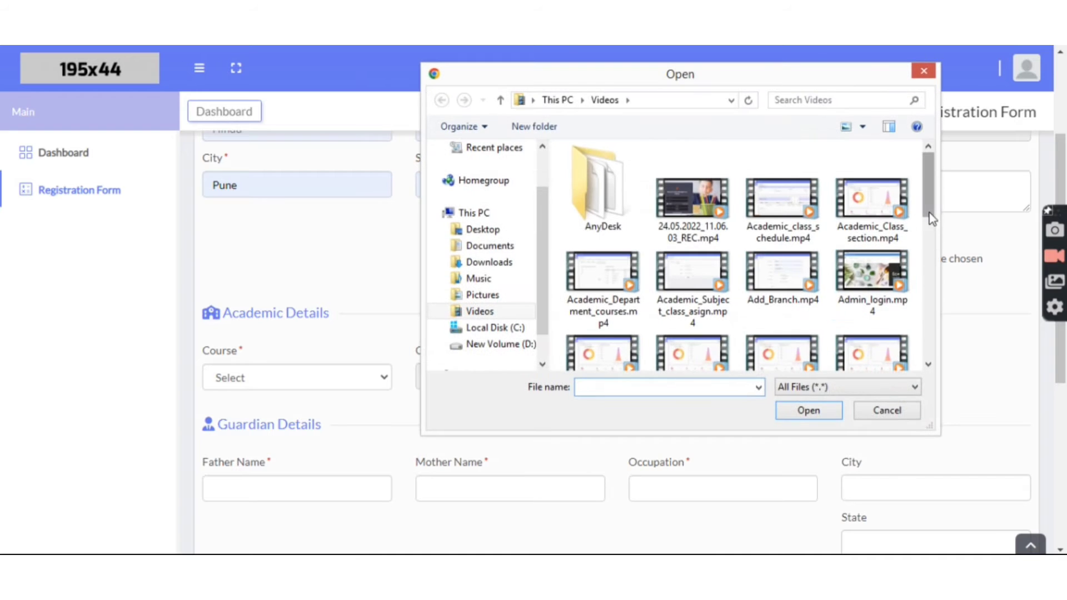
{"action": "left_click", "coordinate": [489, 262]}
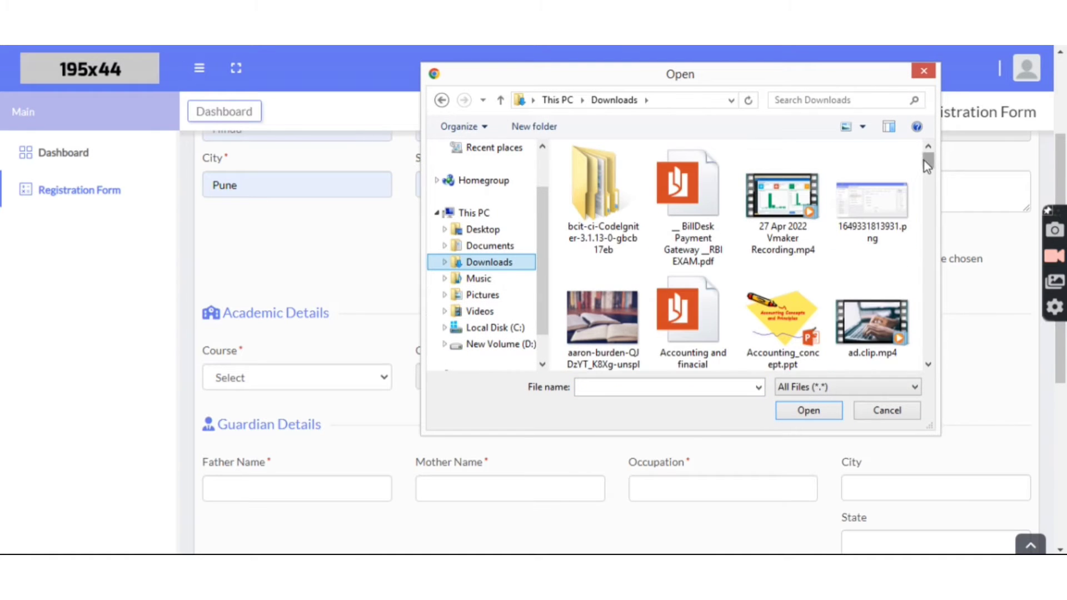
{"action": "scroll", "coordinate": [927, 222], "scroll_direction": "down", "scroll_amount": 5}
{"action": "scroll", "coordinate": [927, 240], "scroll_direction": "down", "scroll_amount": 6}
{"action": "left_click", "coordinate": [885, 208]}
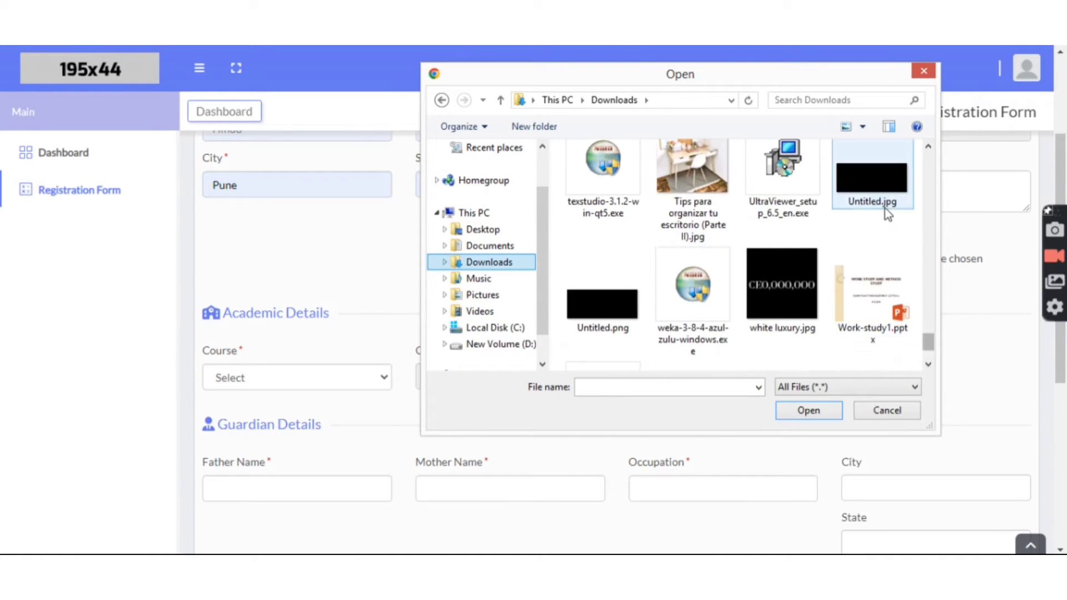
{"action": "left_click", "coordinate": [826, 410]}
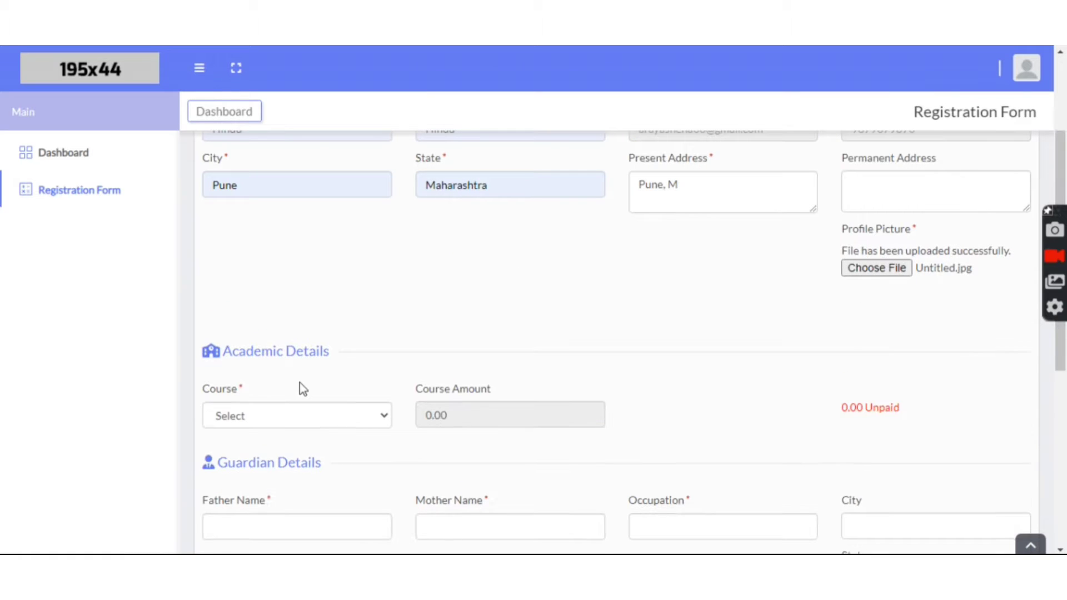
Step: Select the BCA course so the amount shows 700.00
{"action": "left_click", "coordinate": [315, 433]}
{"action": "scroll", "coordinate": [315, 435], "scroll_direction": "down", "scroll_amount": 2}
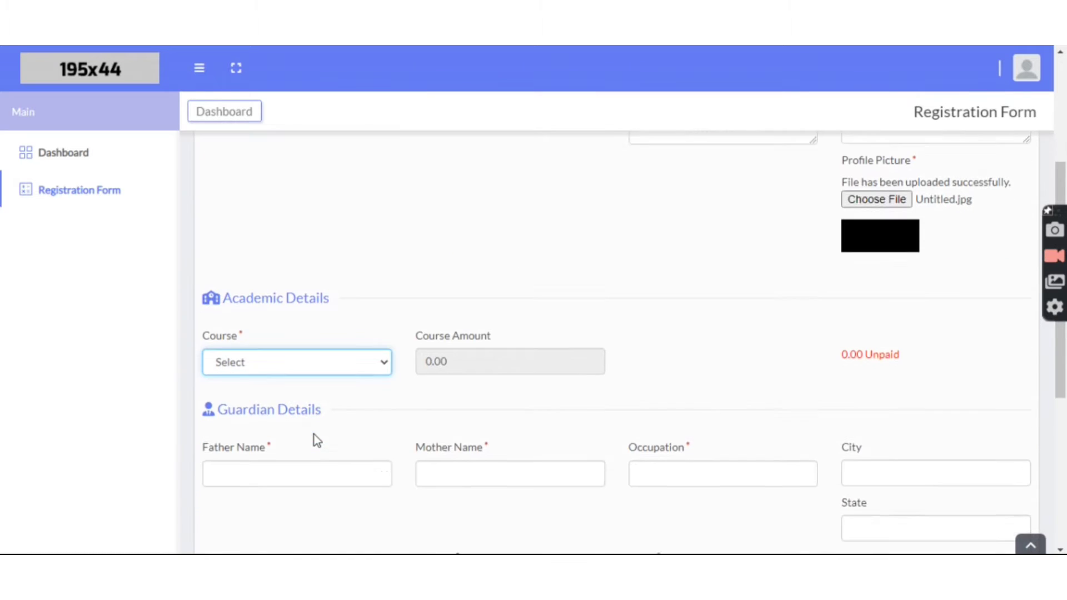
{"action": "left_click", "coordinate": [241, 360]}
{"action": "left_click", "coordinate": [250, 445]}
{"action": "scroll", "coordinate": [334, 400], "scroll_direction": "down", "scroll_amount": 3}
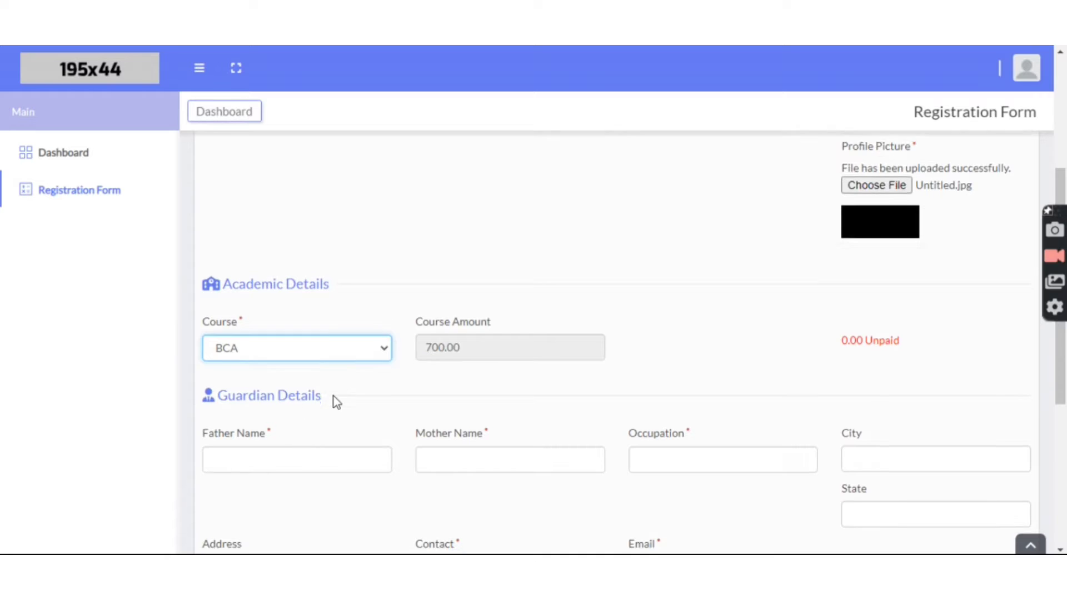
Step: Fill the father's and mother's names from suggestions and set occupation to Service
{"action": "left_click", "coordinate": [273, 303]}
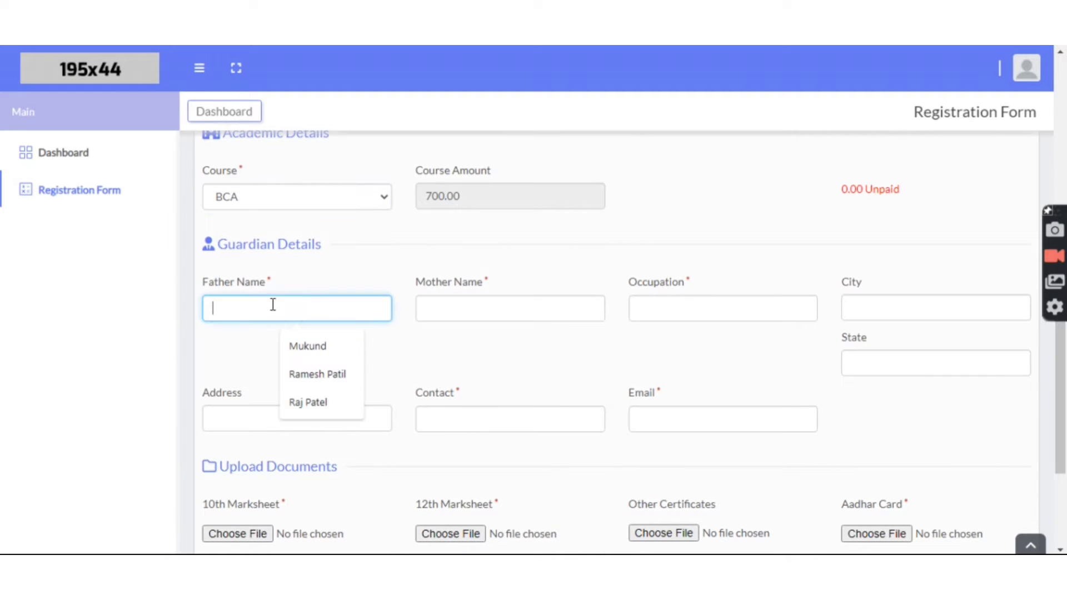
{"action": "left_click", "coordinate": [312, 345]}
{"action": "left_click", "coordinate": [445, 310]}
{"action": "left_click", "coordinate": [511, 353]}
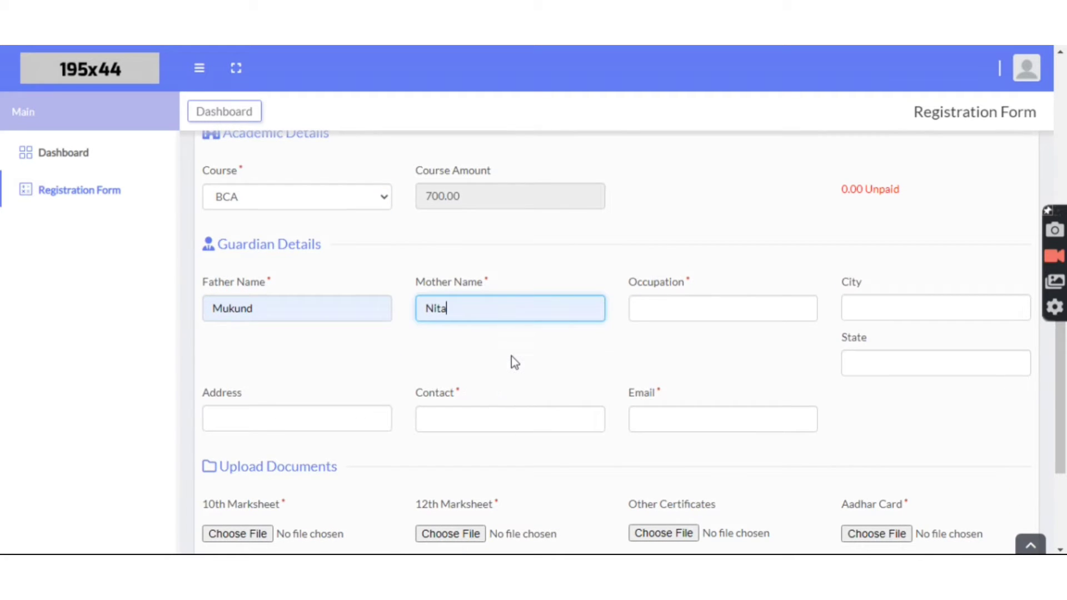
{"action": "left_click", "coordinate": [660, 305]}
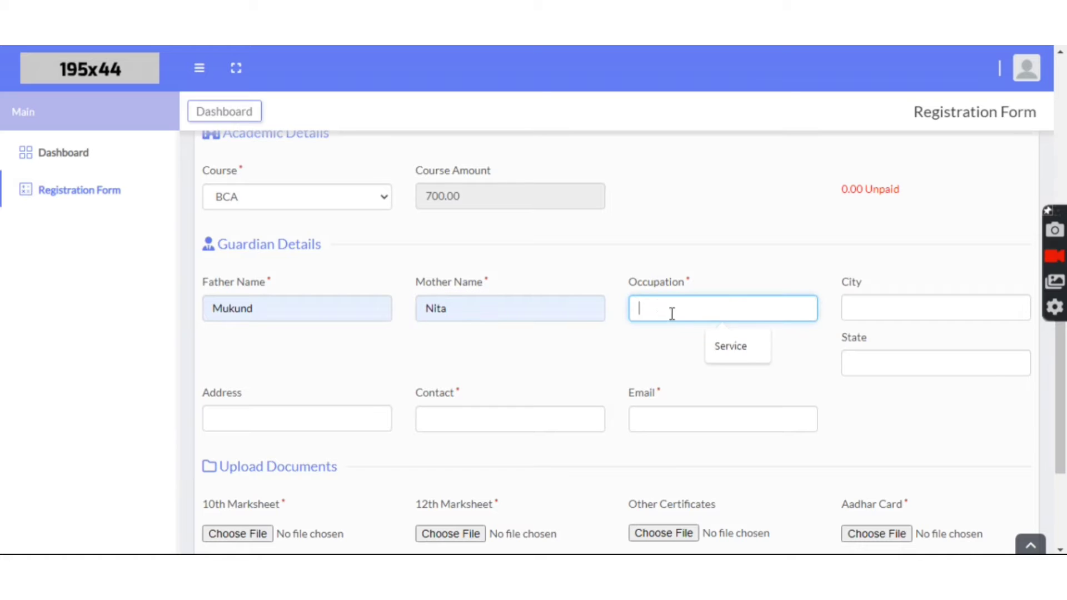
{"action": "left_click", "coordinate": [736, 345]}
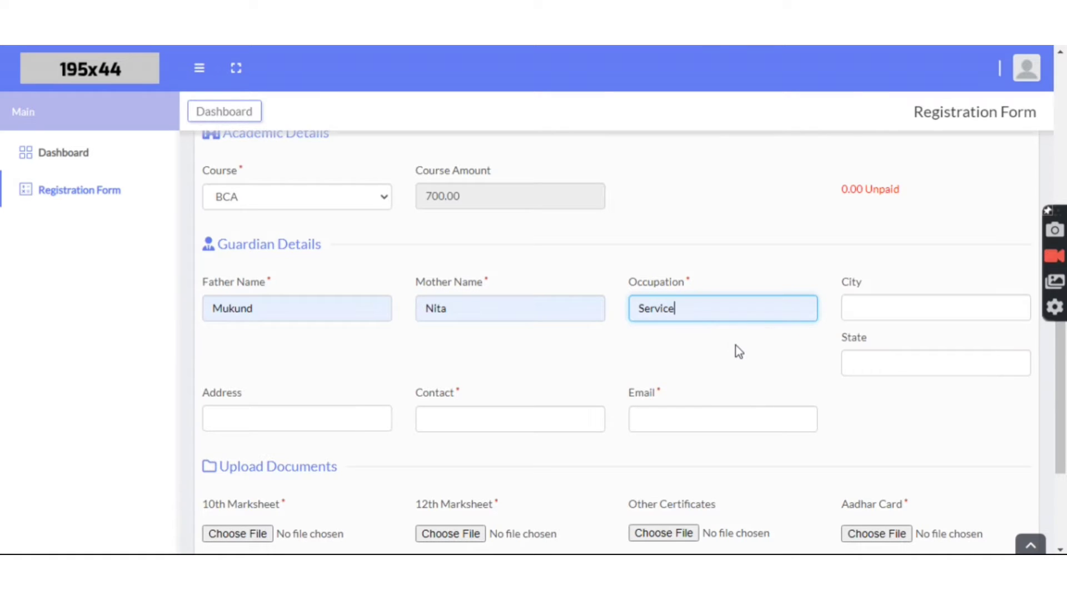
{"action": "scroll", "coordinate": [736, 346], "scroll_direction": "down", "scroll_amount": 3}
{"action": "scroll", "coordinate": [895, 239], "scroll_direction": "up", "scroll_amount": 1}
Step: Set the guardian's city to Pune, state Maharashtra, and the address from the suggestion
{"action": "left_click", "coordinate": [896, 240]}
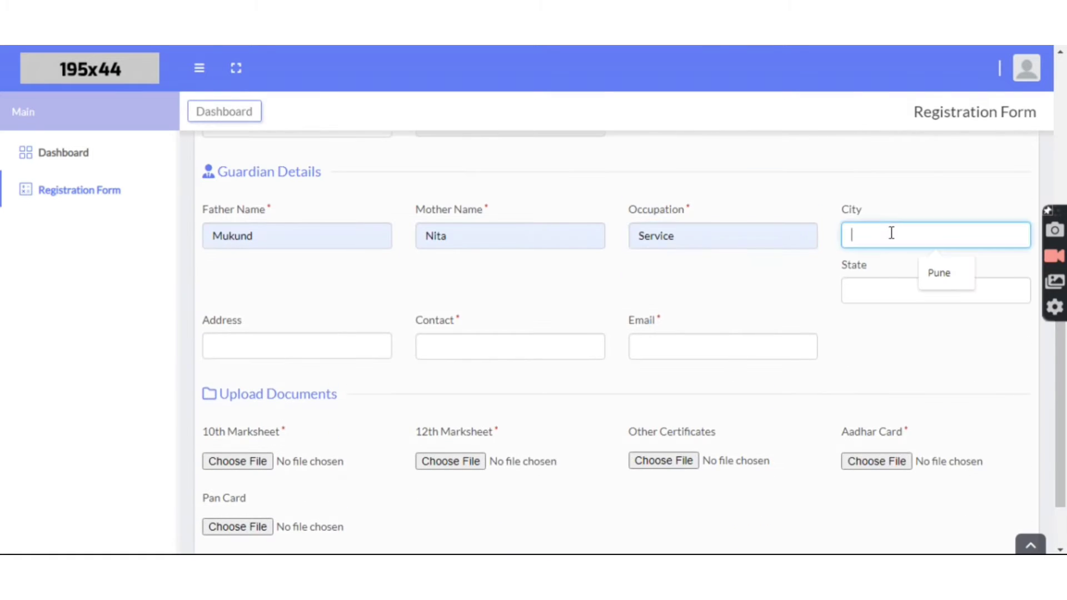
{"action": "left_click", "coordinate": [923, 274]}
{"action": "left_click", "coordinate": [876, 286]}
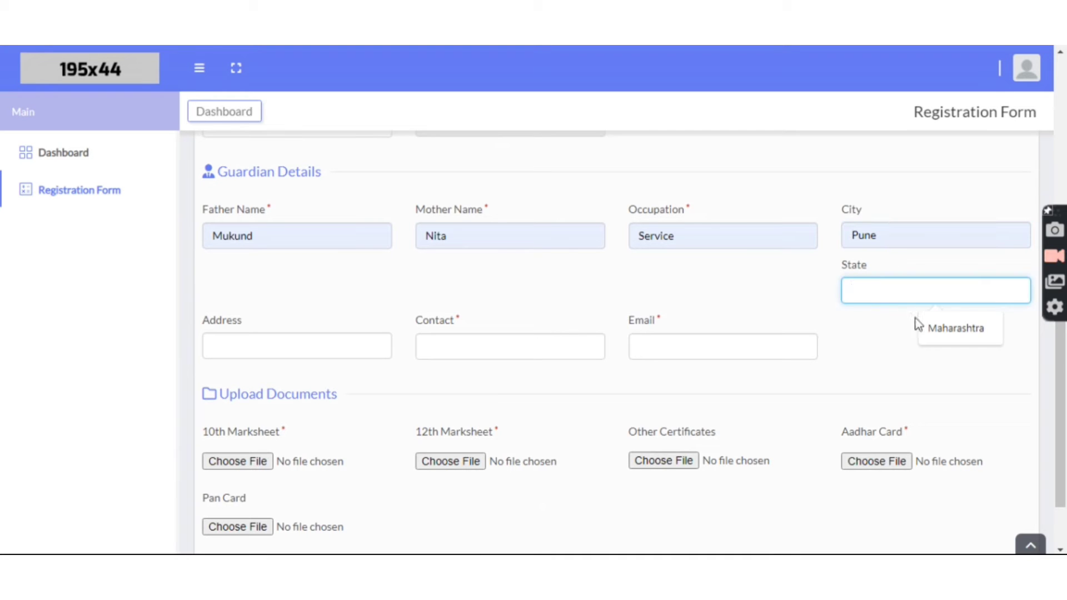
{"action": "left_click", "coordinate": [931, 328]}
{"action": "left_click", "coordinate": [263, 344]}
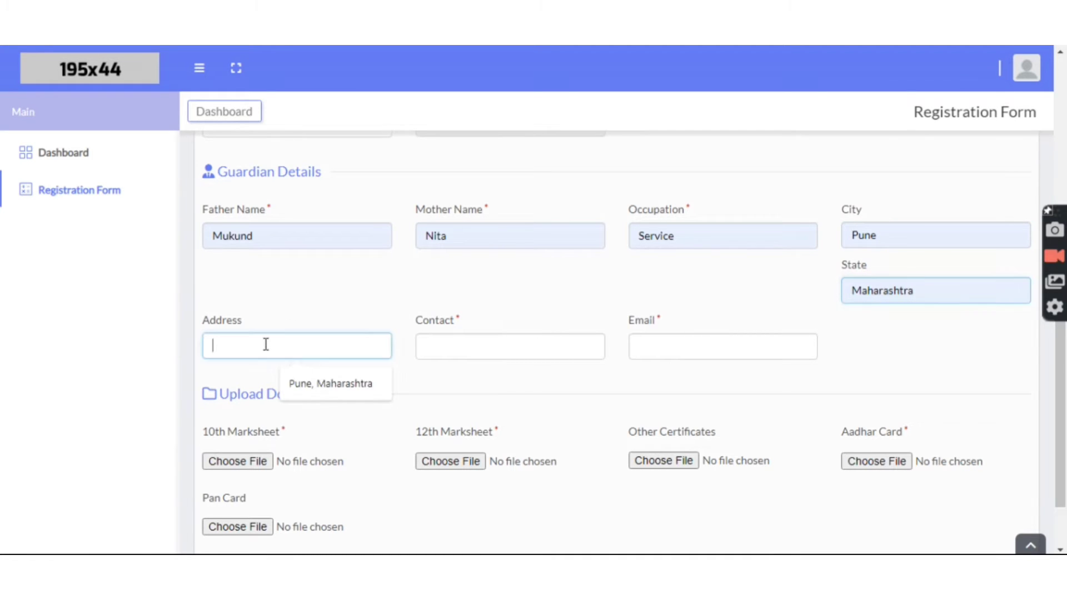
{"action": "left_click", "coordinate": [298, 385]}
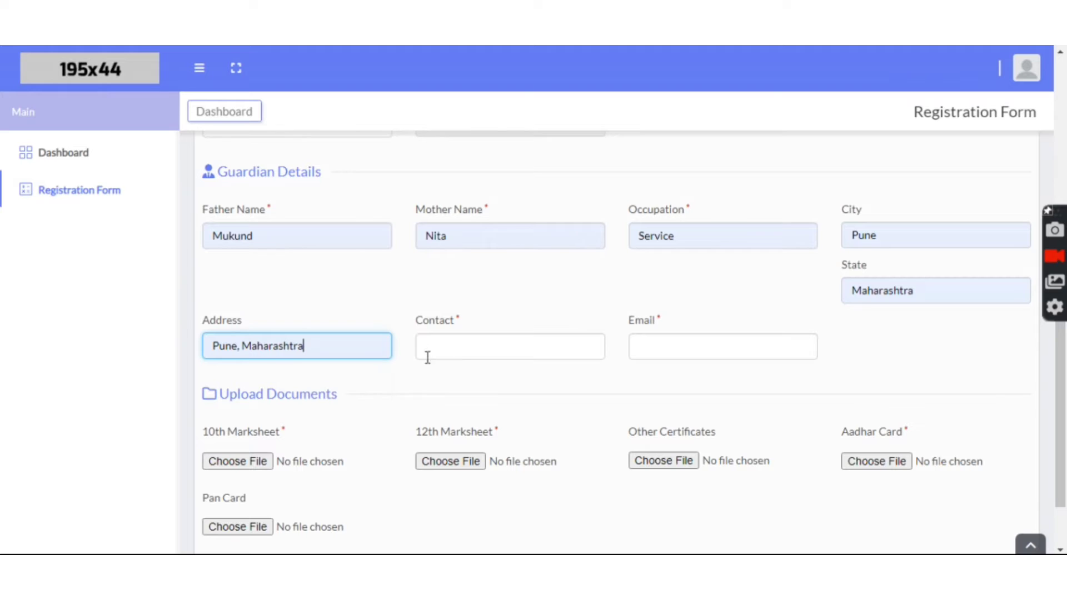
Step: Enter the guardian's contact number and the saved guardian e-mail address
{"action": "left_click", "coordinate": [462, 352]}
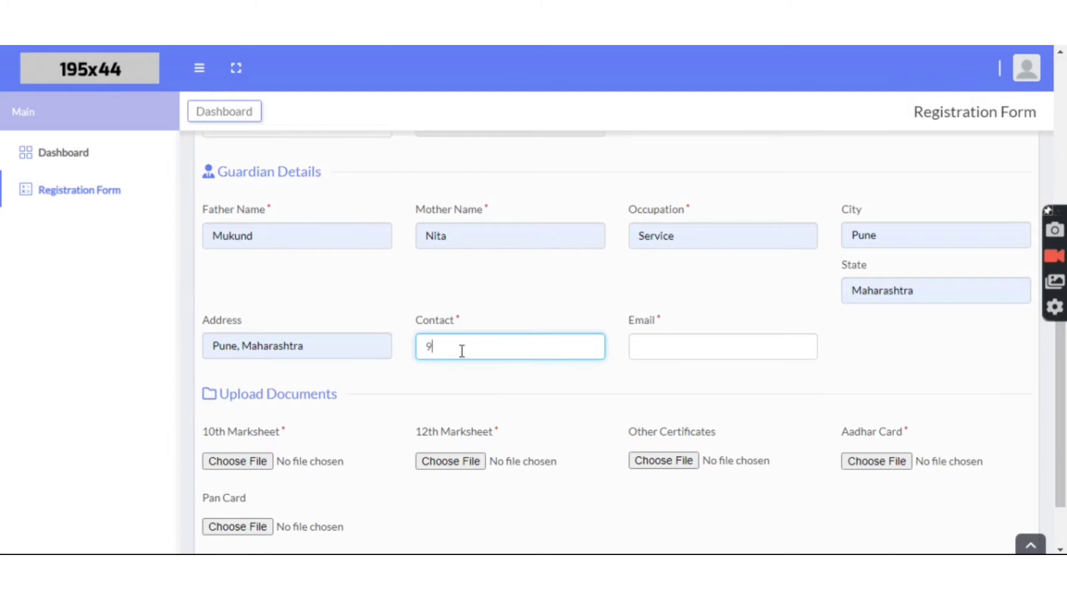
{"action": "left_click", "coordinate": [660, 346]}
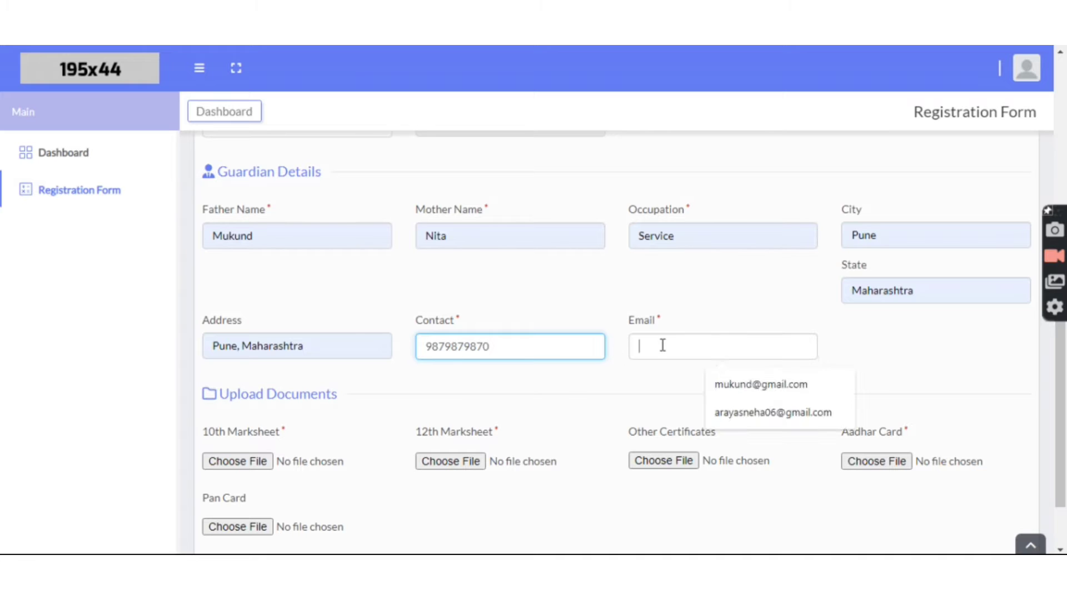
{"action": "left_click", "coordinate": [735, 390]}
{"action": "scroll", "coordinate": [710, 389], "scroll_direction": "down", "scroll_amount": 2}
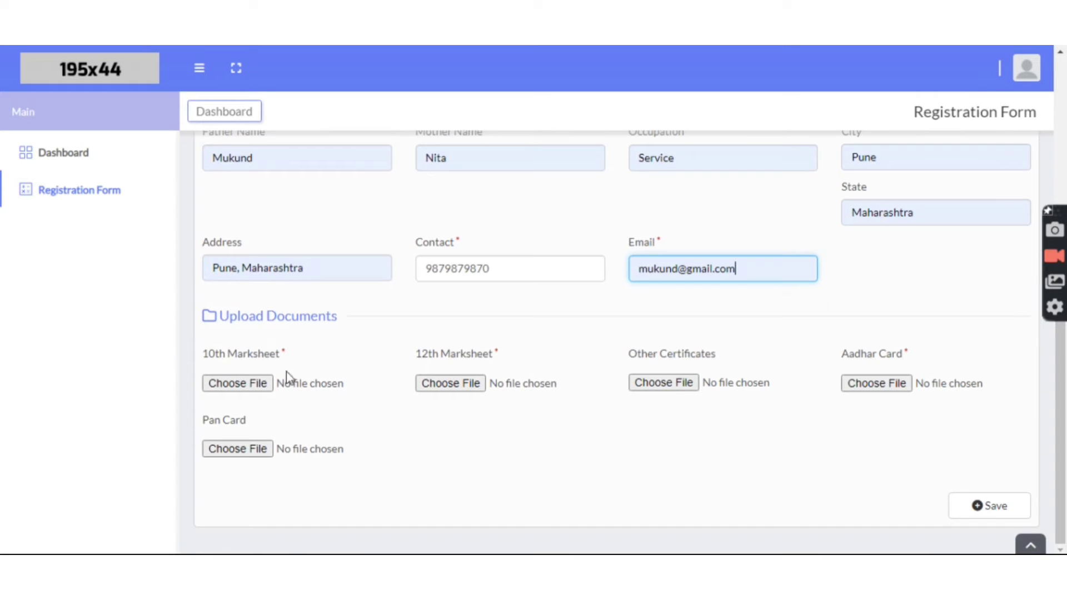
Step: Attach Untitled.jpg as the 10th and 12th marksheets and Aadhar card, then save the registration
{"action": "left_click", "coordinate": [254, 389]}
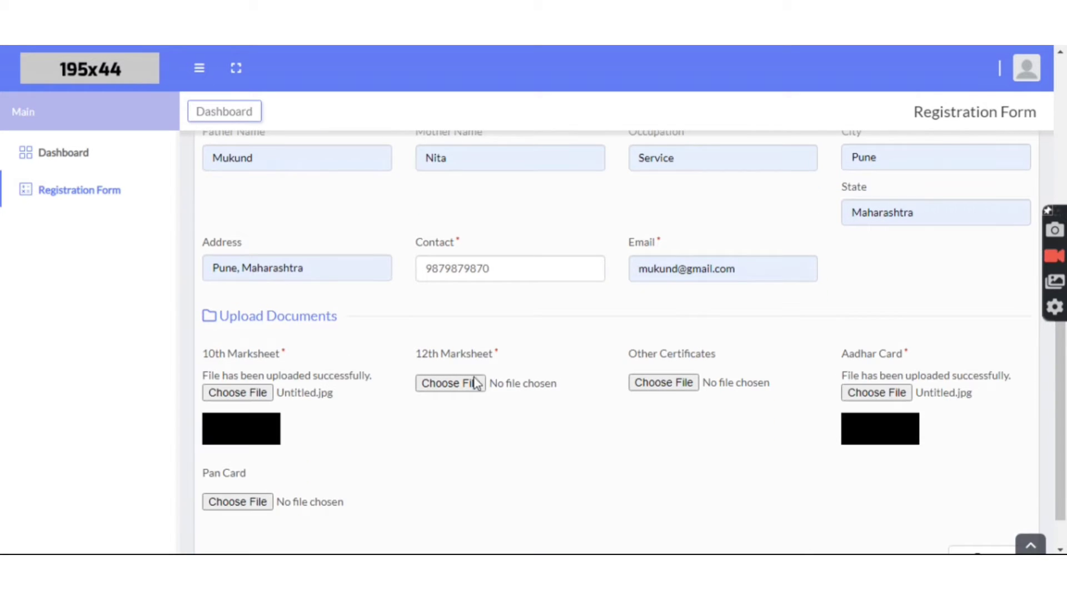
{"action": "left_click", "coordinate": [475, 384]}
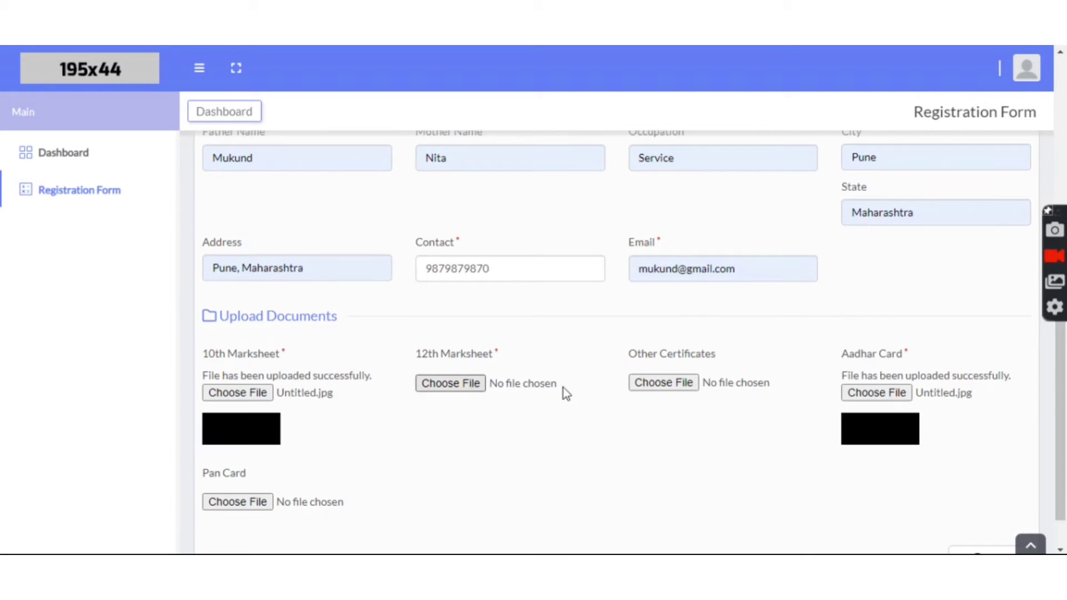
{"action": "left_click_drag", "start_coordinate": [931, 167], "coordinate": [935, 356]}
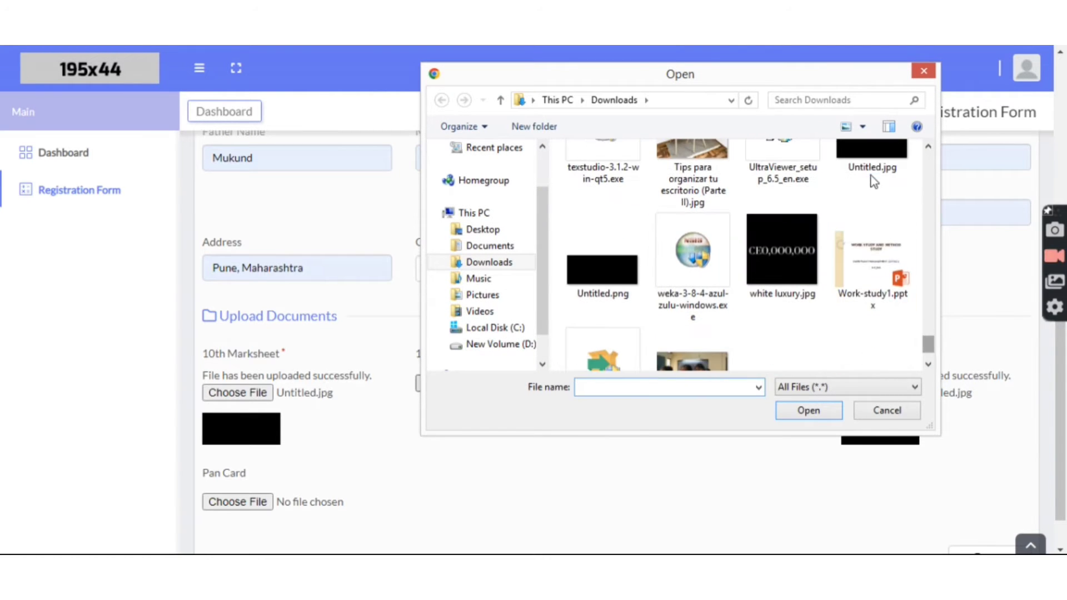
{"action": "left_click", "coordinate": [870, 174]}
{"action": "left_click", "coordinate": [830, 415]}
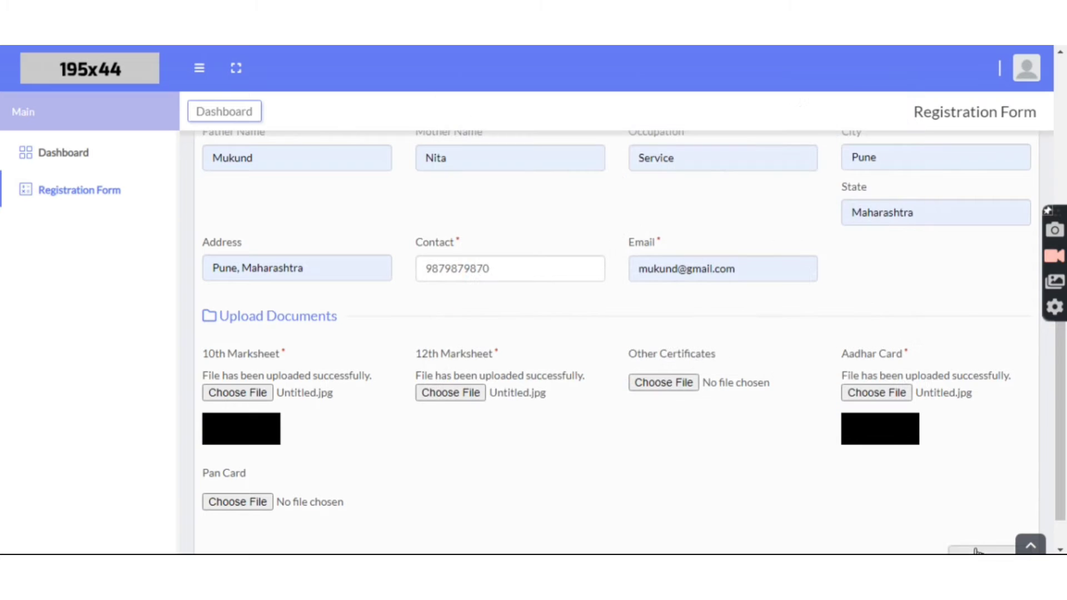
{"action": "scroll", "coordinate": [939, 470], "scroll_direction": "down", "scroll_amount": 1}
{"action": "left_click", "coordinate": [967, 507]}
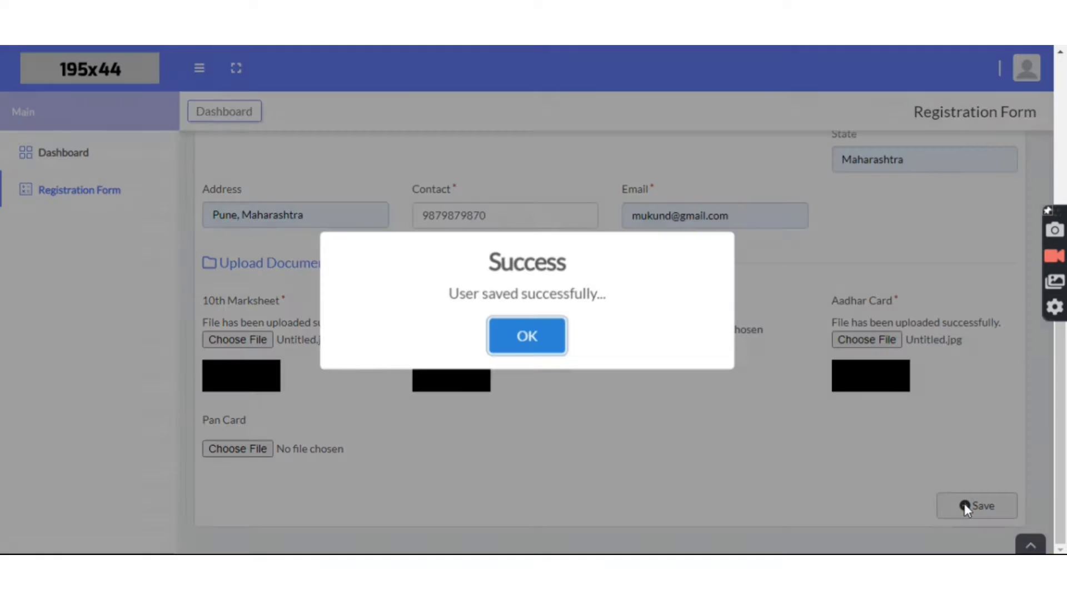
Step: Dismiss the save confirmation and start Pay Now for the 700.00 BCA course fee
{"action": "left_click", "coordinate": [543, 335]}
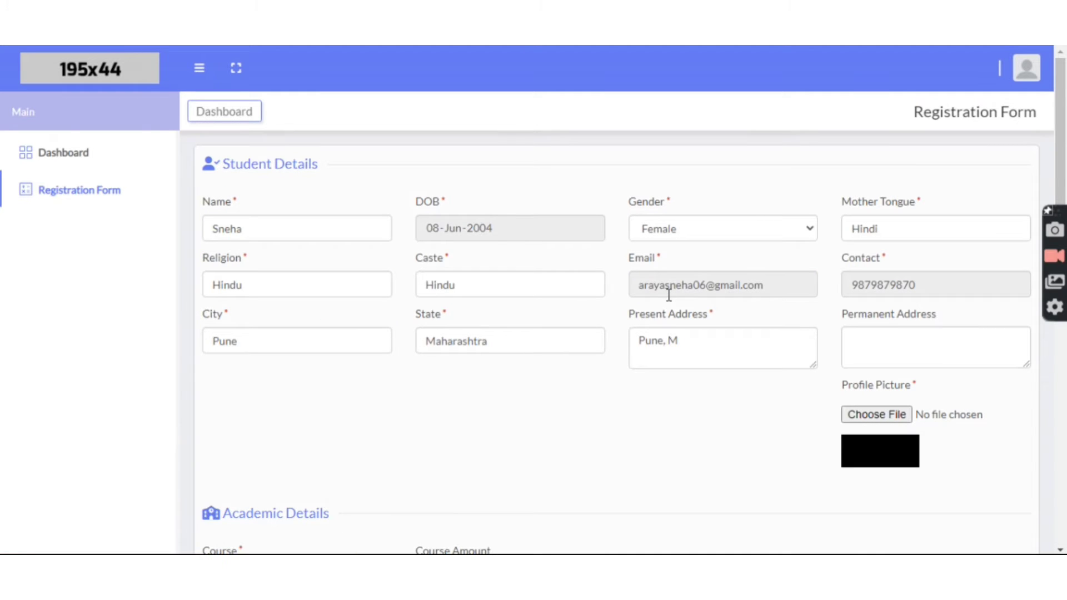
{"action": "scroll", "coordinate": [717, 317], "scroll_direction": "down", "scroll_amount": 4}
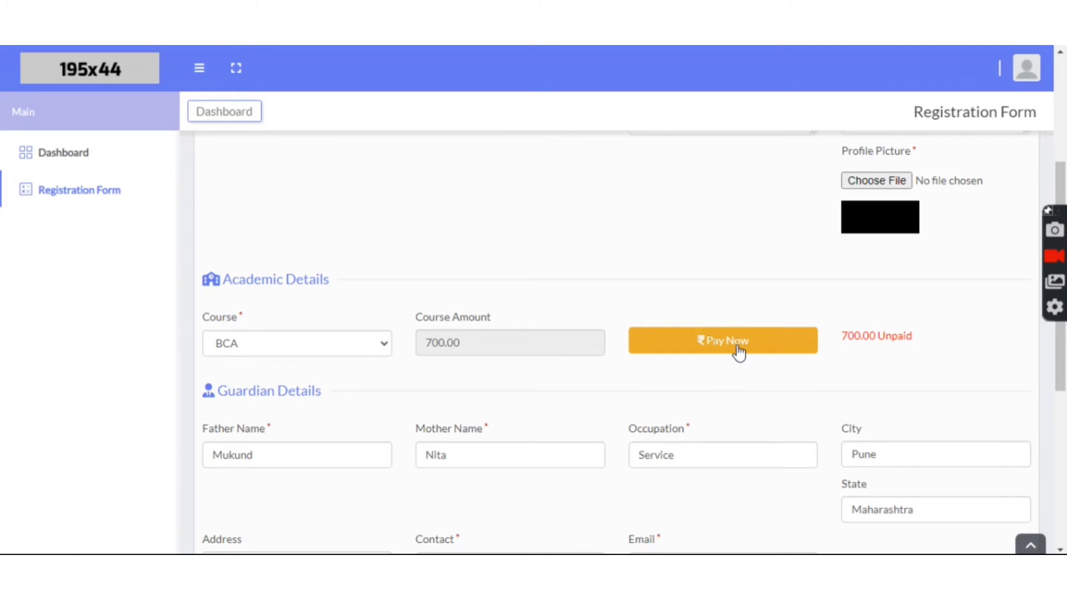
{"action": "left_click", "coordinate": [739, 351]}
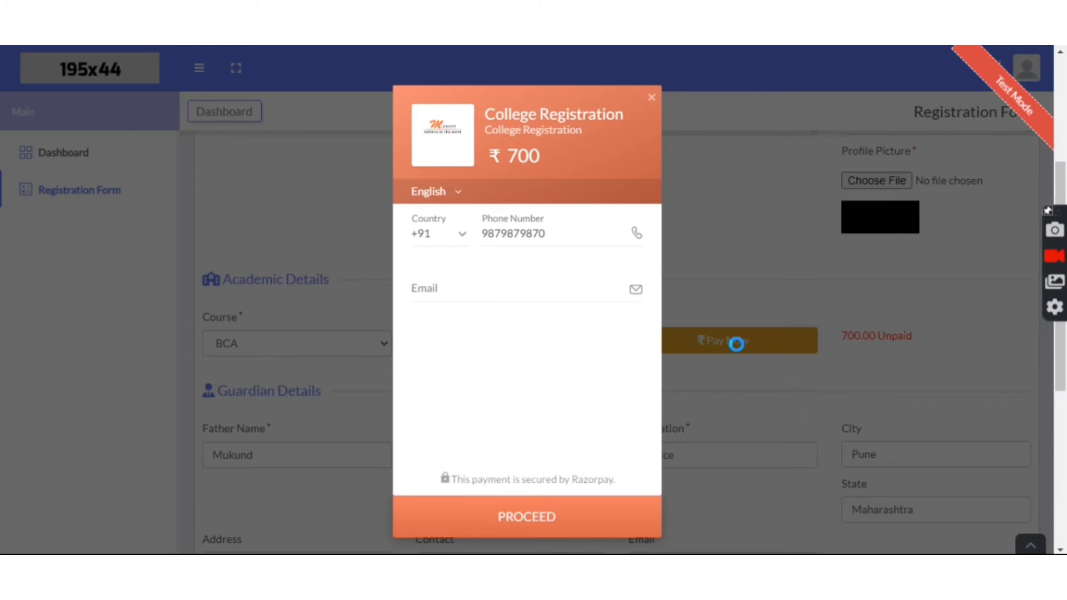
Step: Enter the payer's e-mail in Razorpay, choose HDFC netbanking and pay ₹700
{"action": "left_click", "coordinate": [453, 293]}
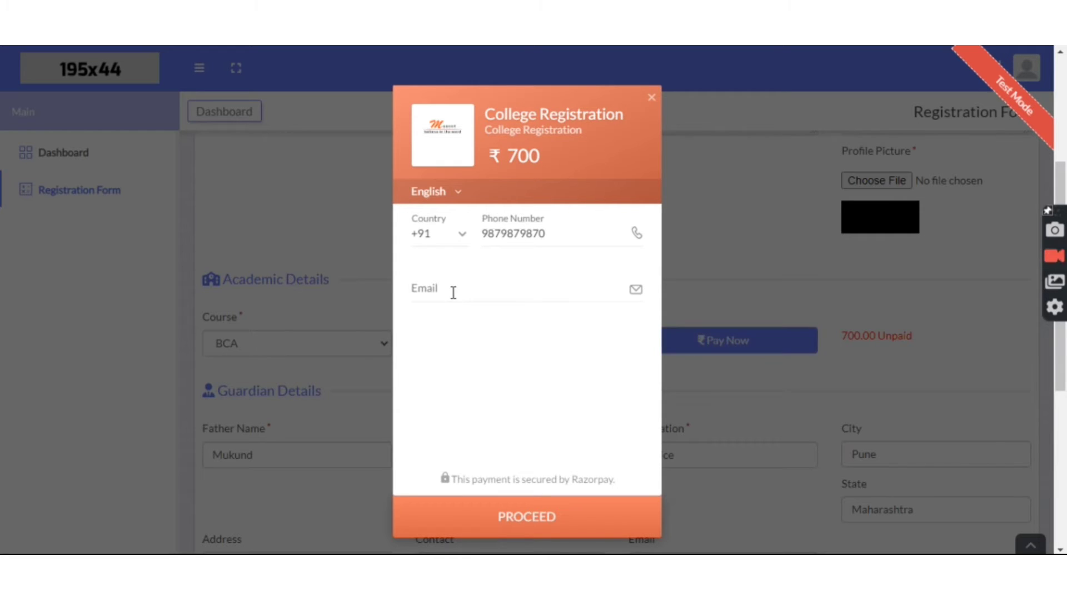
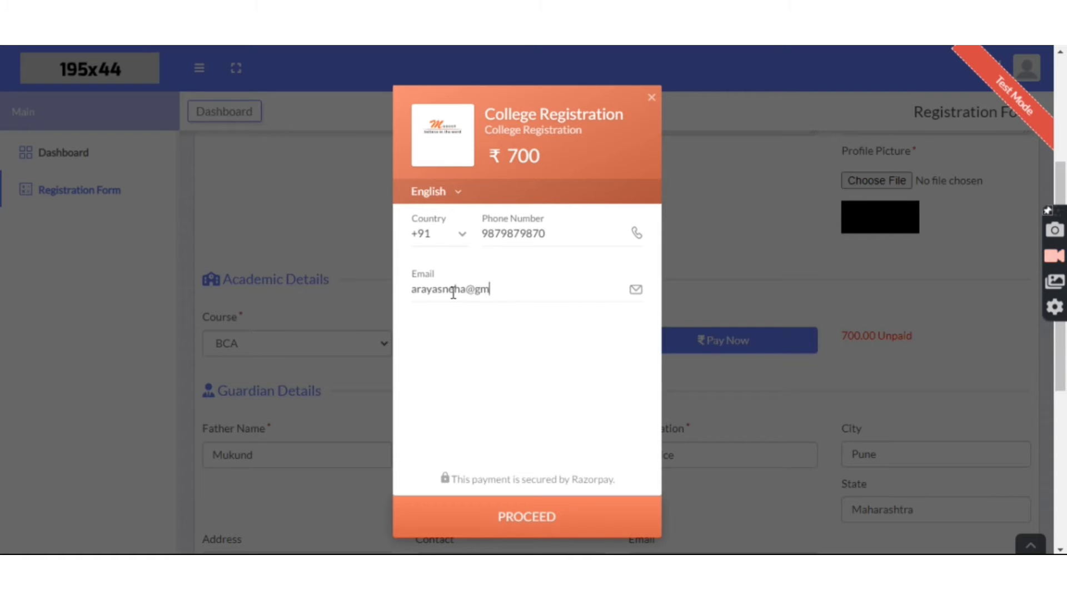
{"action": "left_click", "coordinate": [555, 515]}
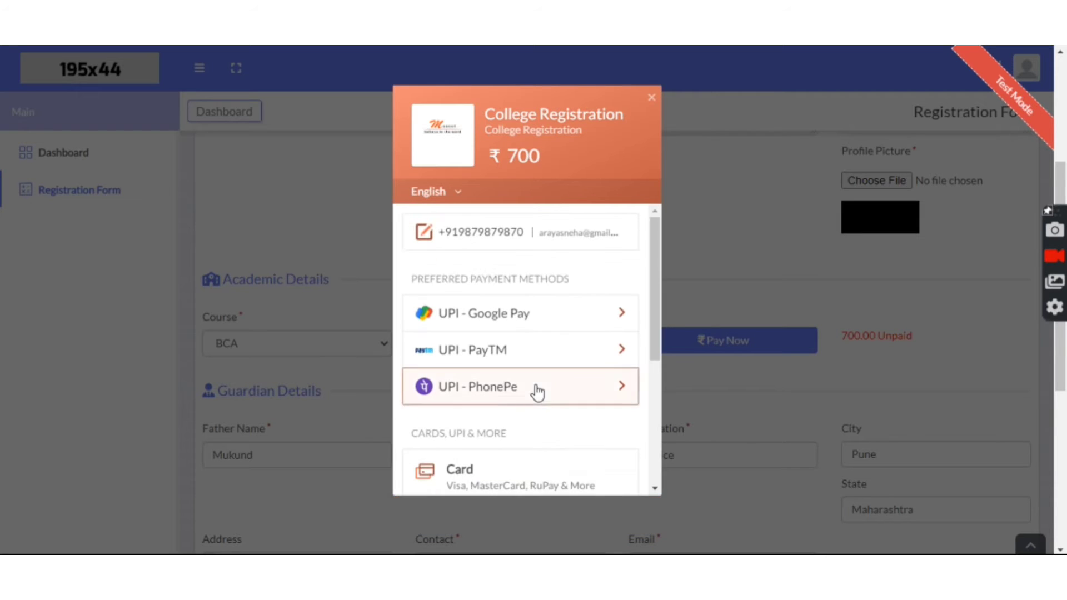
{"action": "scroll", "coordinate": [537, 392], "scroll_direction": "down", "scroll_amount": 3}
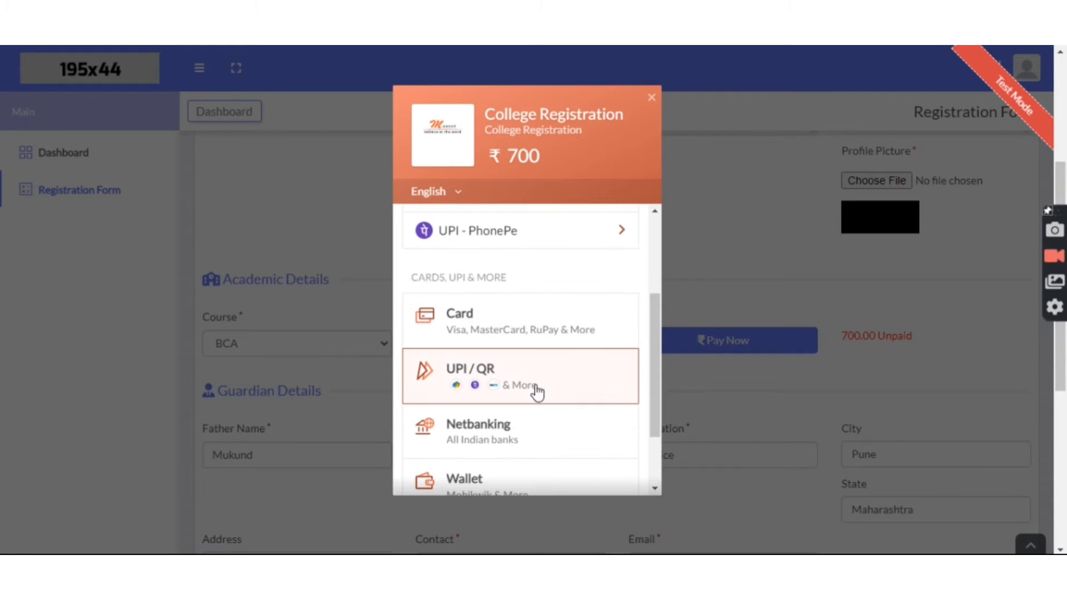
{"action": "left_click", "coordinate": [526, 427]}
{"action": "left_click", "coordinate": [425, 286]}
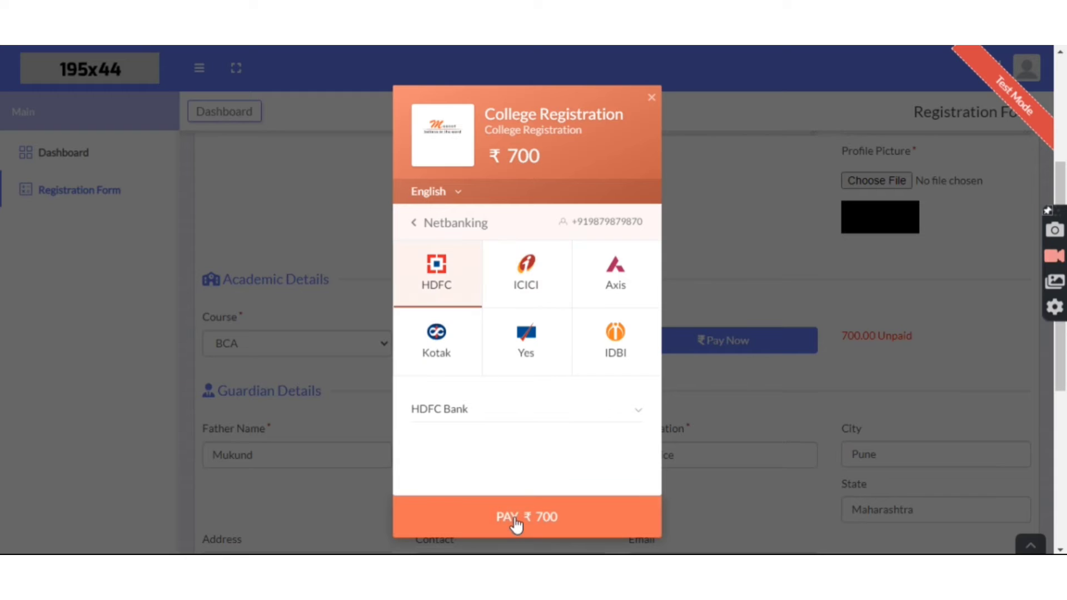
{"action": "left_click", "coordinate": [514, 518]}
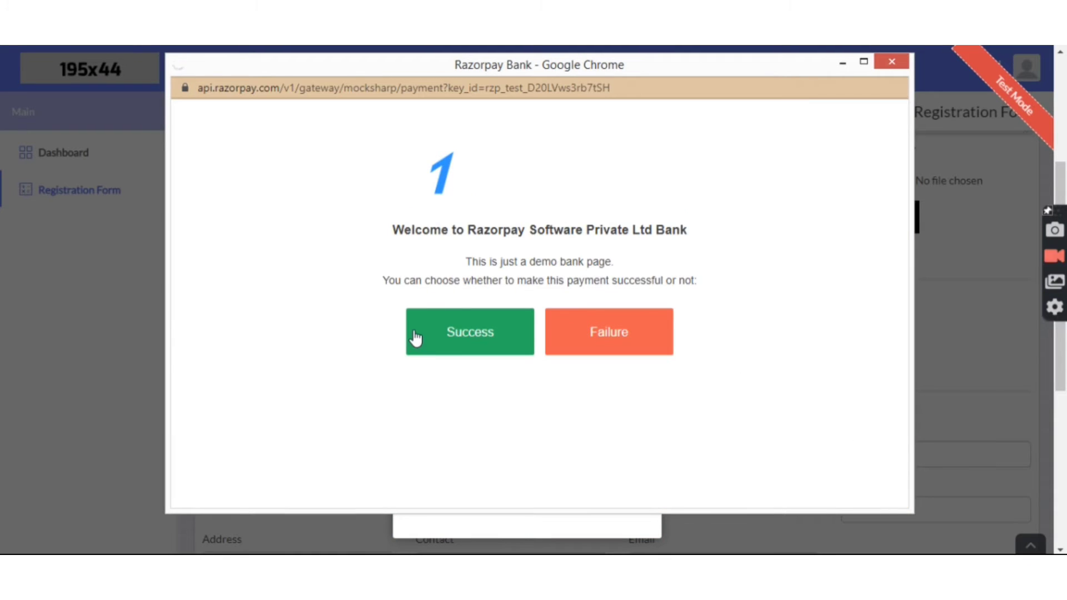
Step: Mark the demo payment Success, confirm the BCA fee shows 700.00 Paid, and return to Dashboard
{"action": "left_click", "coordinate": [416, 336]}
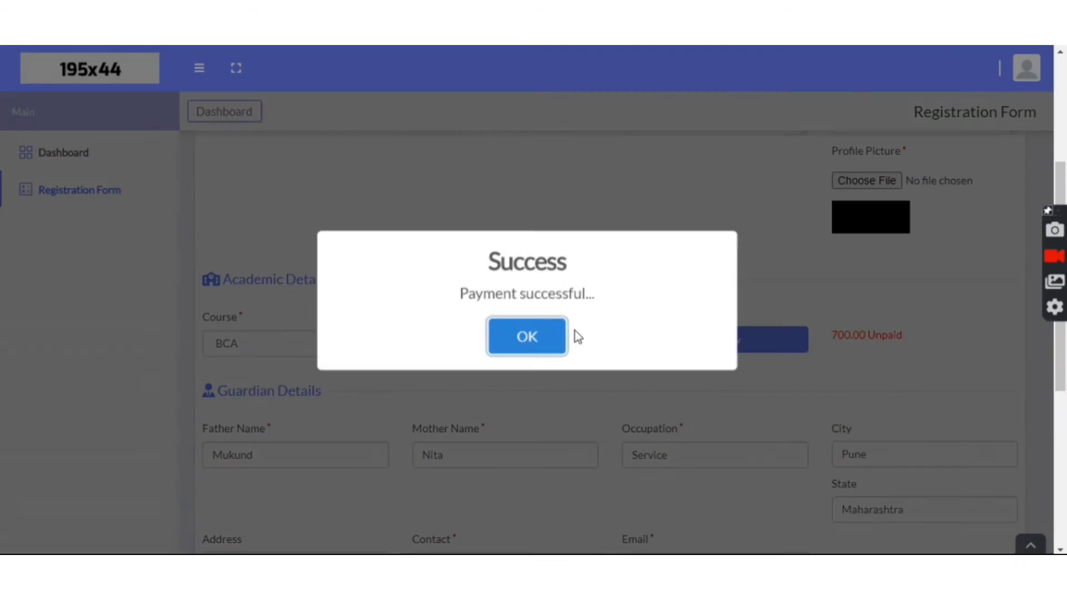
{"action": "left_click", "coordinate": [525, 332]}
{"action": "scroll", "coordinate": [730, 391], "scroll_direction": "down", "scroll_amount": 3}
{"action": "scroll", "coordinate": [728, 385], "scroll_direction": "down", "scroll_amount": 2}
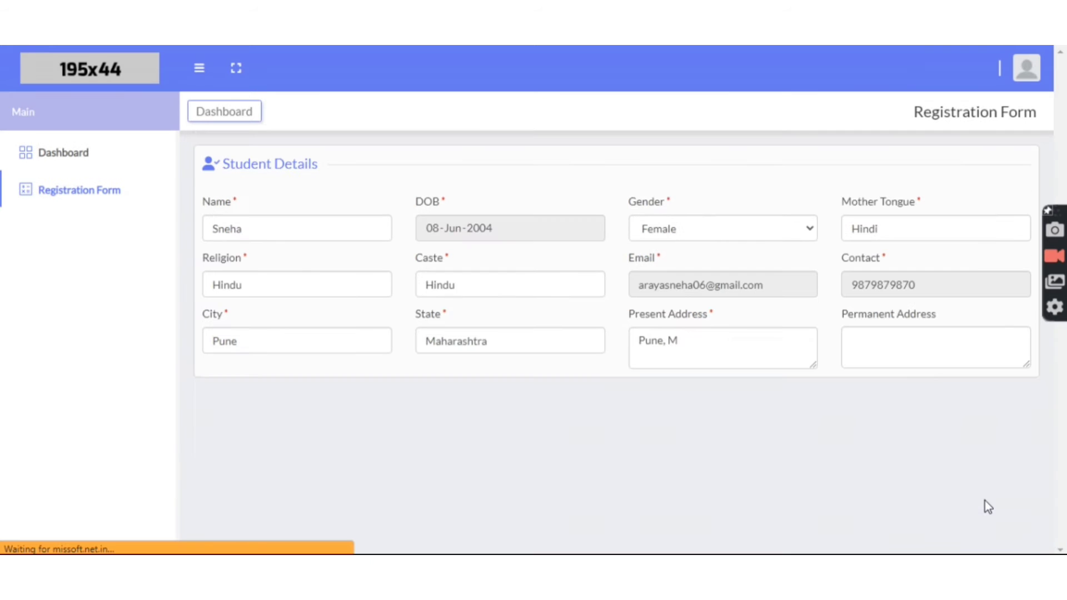
{"action": "scroll", "coordinate": [985, 500], "scroll_direction": "down", "scroll_amount": 2}
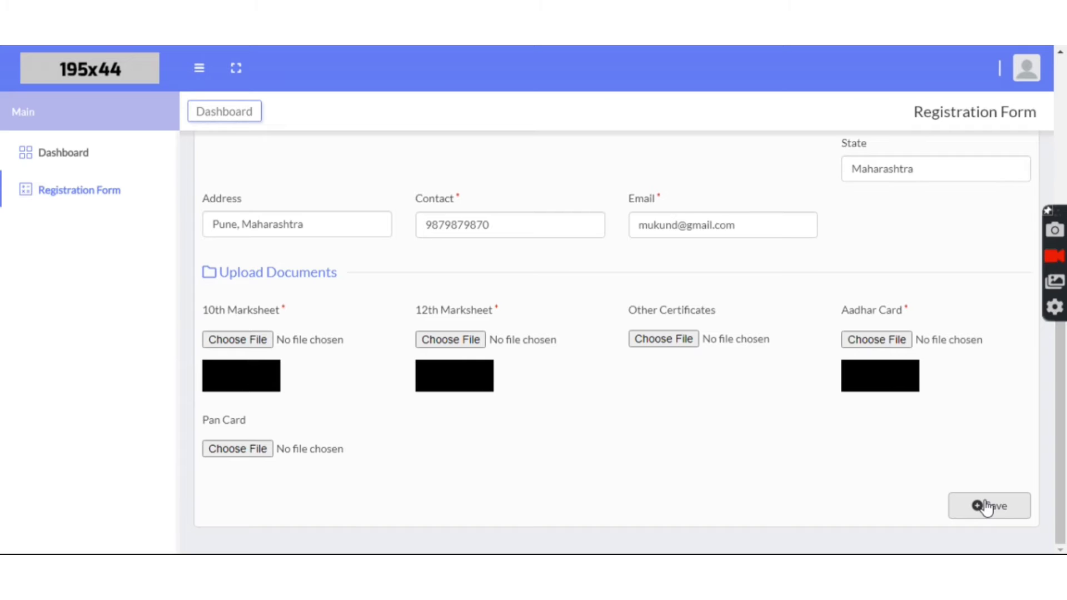
{"action": "scroll", "coordinate": [745, 474], "scroll_direction": "up", "scroll_amount": 1}
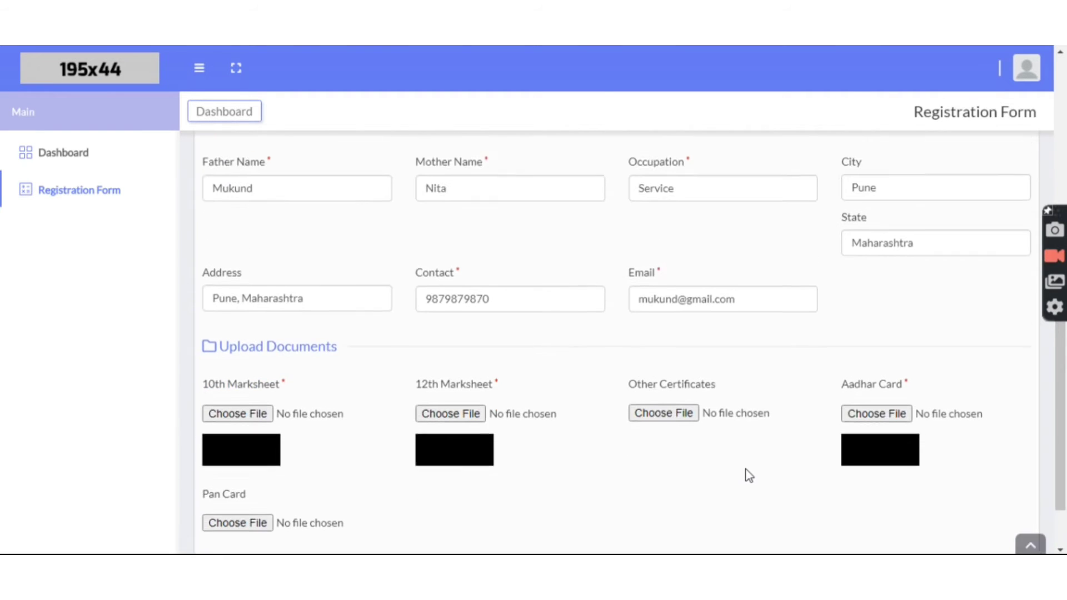
{"action": "scroll", "coordinate": [746, 474], "scroll_direction": "up", "scroll_amount": 8}
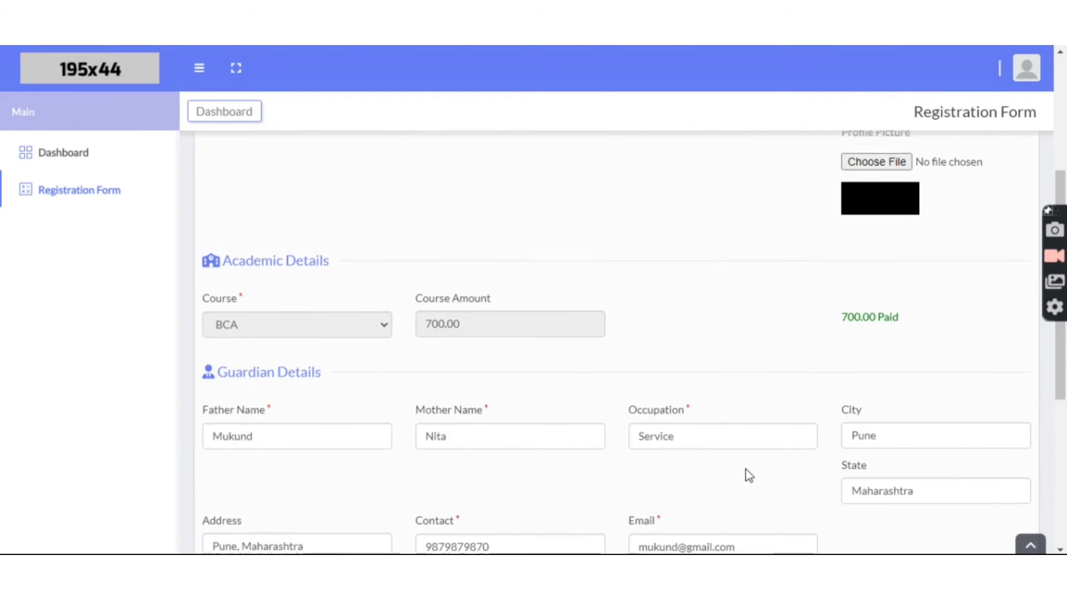
{"action": "scroll", "coordinate": [745, 475], "scroll_direction": "down", "scroll_amount": 7}
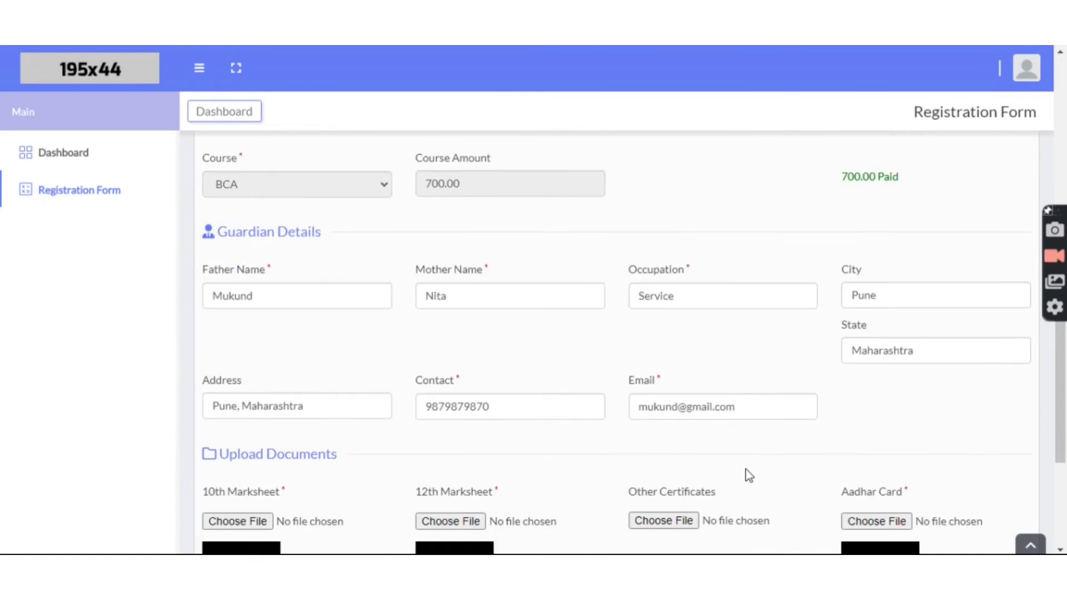
{"action": "scroll", "coordinate": [745, 474], "scroll_direction": "up", "scroll_amount": 2}
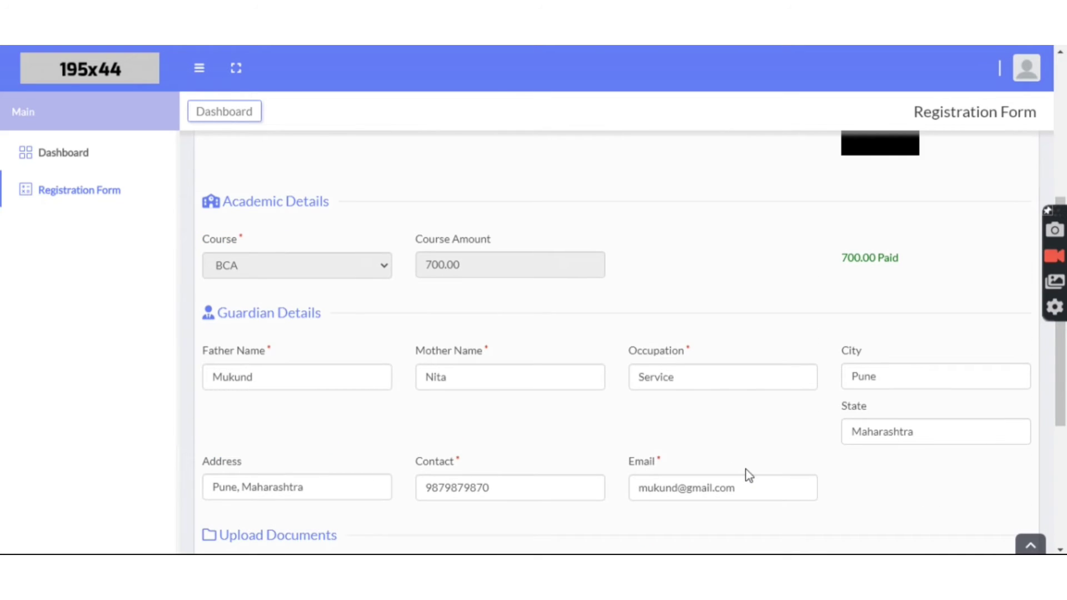
{"action": "left_click", "coordinate": [84, 152]}
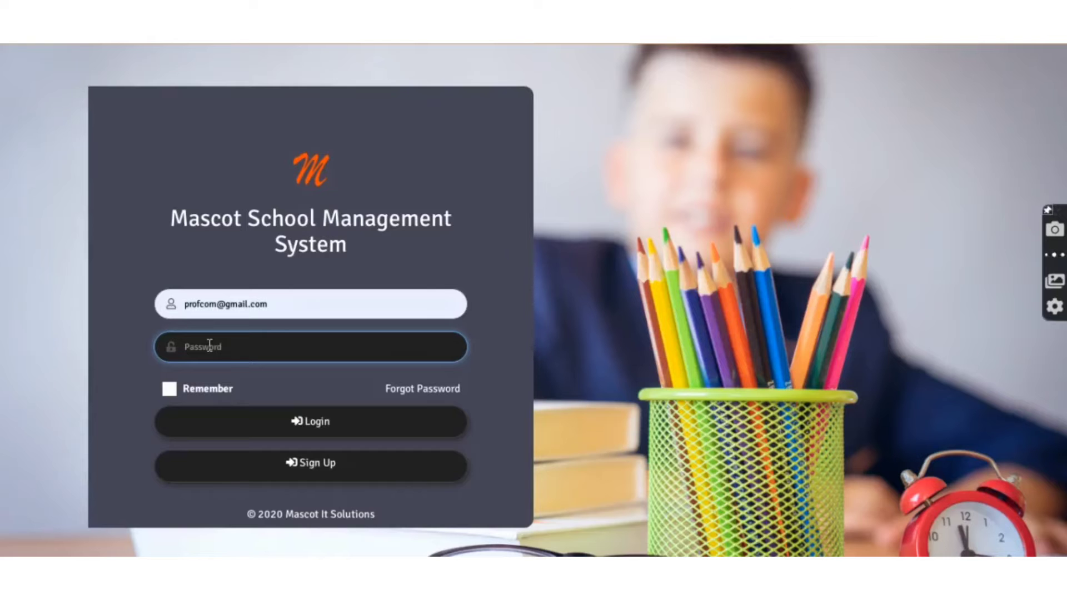
Step: Paste the administrator password and log in to reach the HP Branch Dashboard
{"action": "key", "text": "ctrl+v"}
{"action": "left_click", "coordinate": [276, 421]}
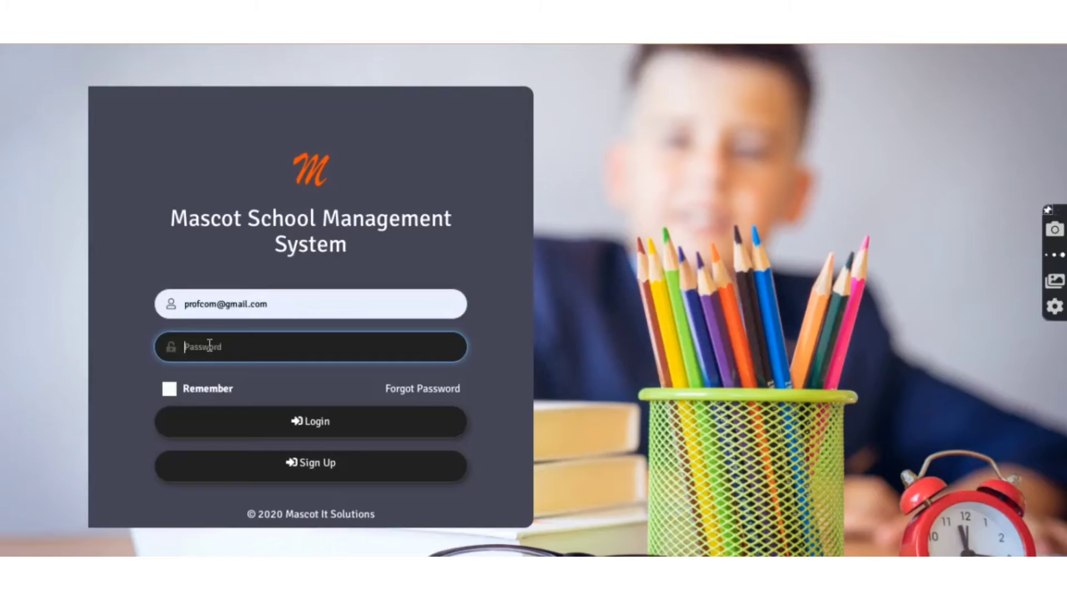
{"action": "key", "text": "ctrl+v"}
{"action": "left_click", "coordinate": [277, 421]}
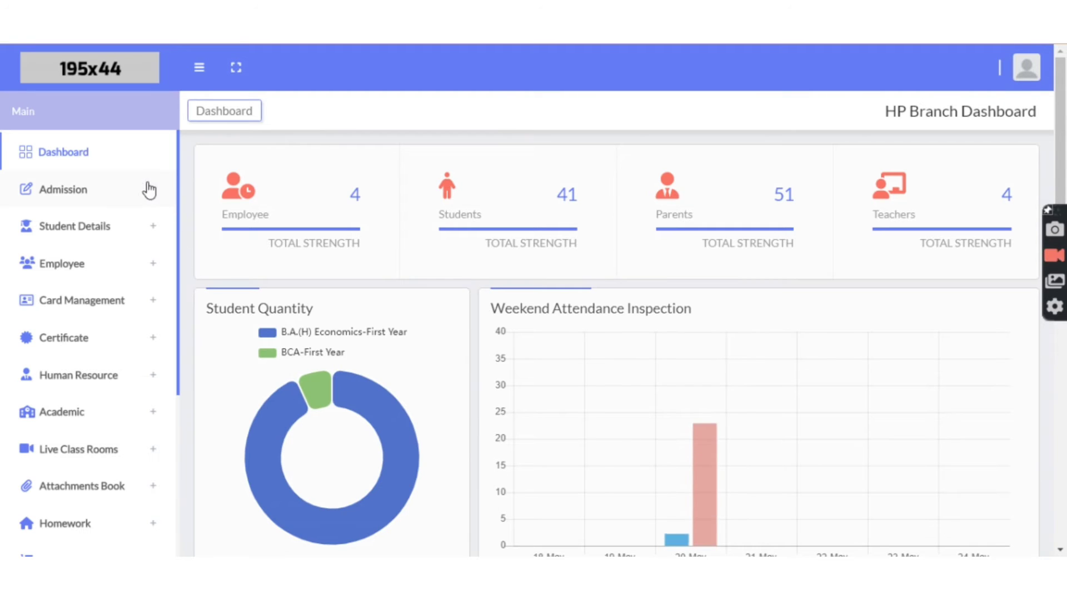
Step: Open the pending BCA application from admissions awaiting approval, approve it, and dismiss the confirmation
{"action": "left_click", "coordinate": [140, 193]}
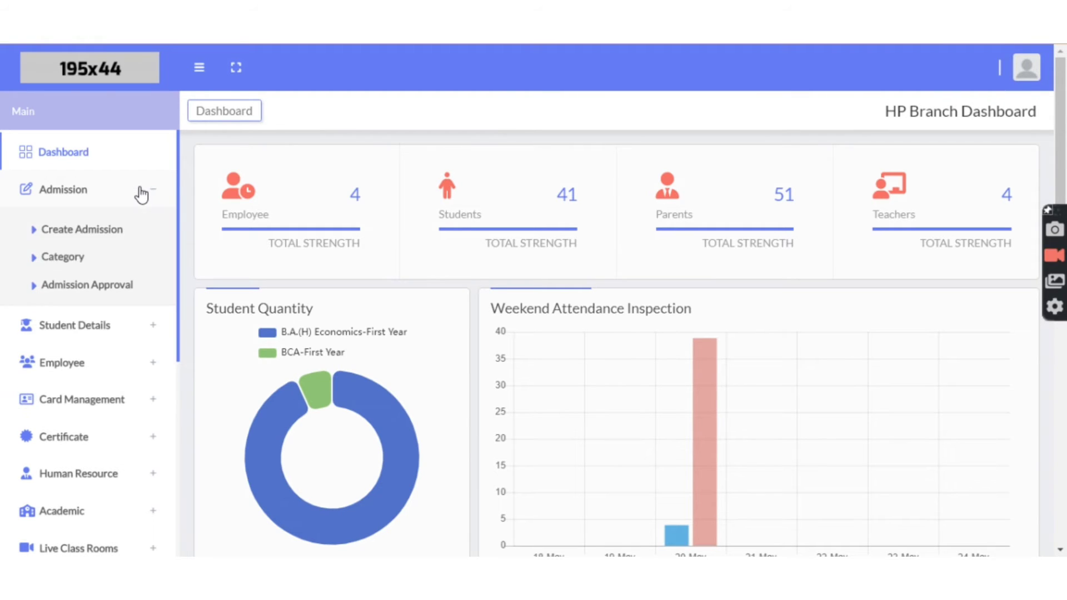
{"action": "left_click", "coordinate": [118, 289]}
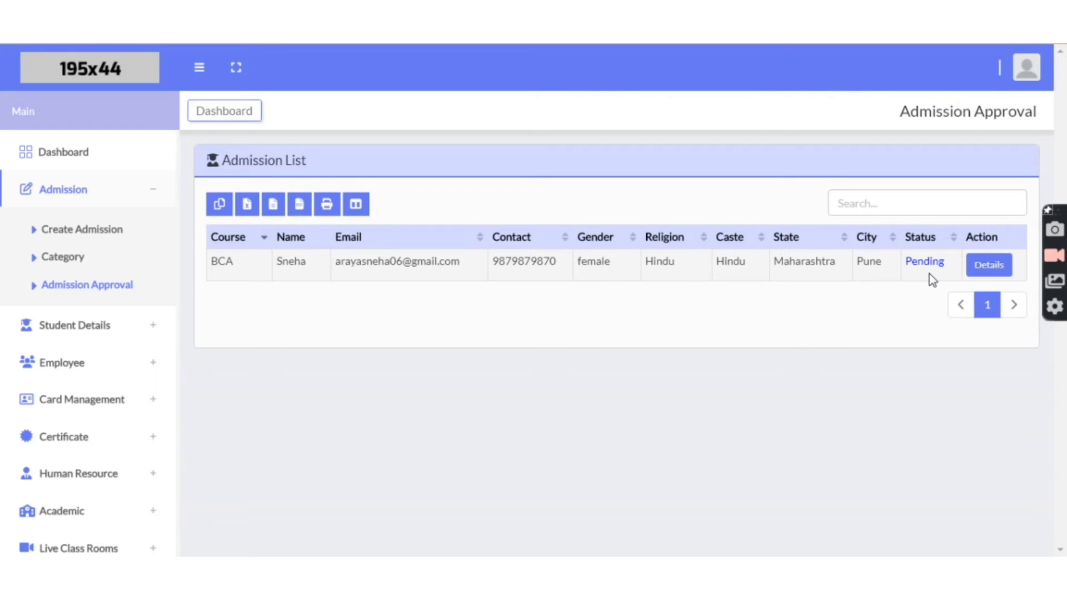
{"action": "left_click", "coordinate": [976, 265]}
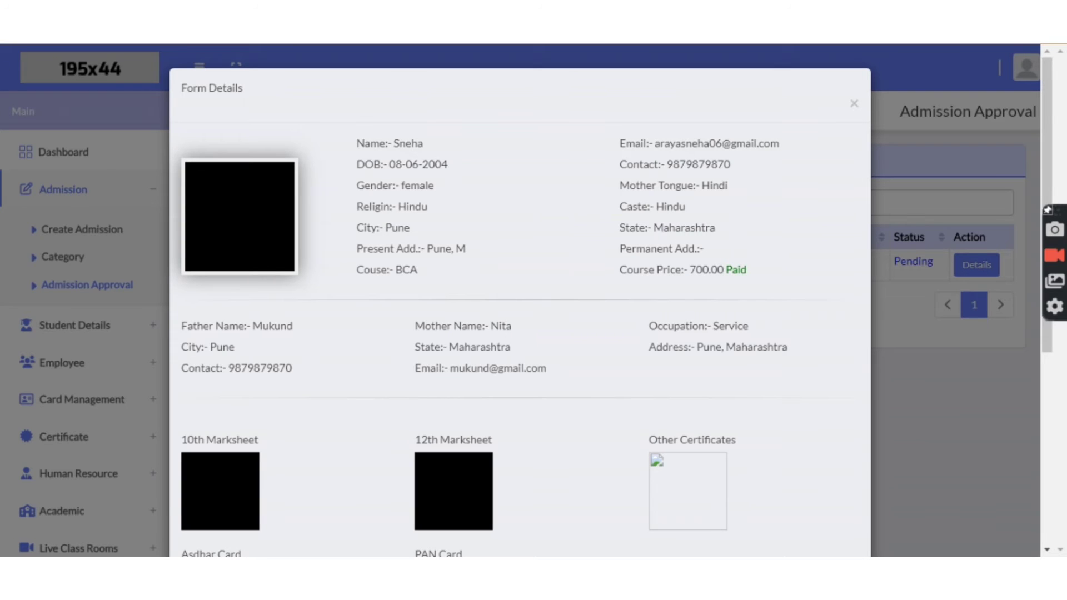
{"action": "scroll", "coordinate": [599, 239], "scroll_direction": "down", "scroll_amount": 4}
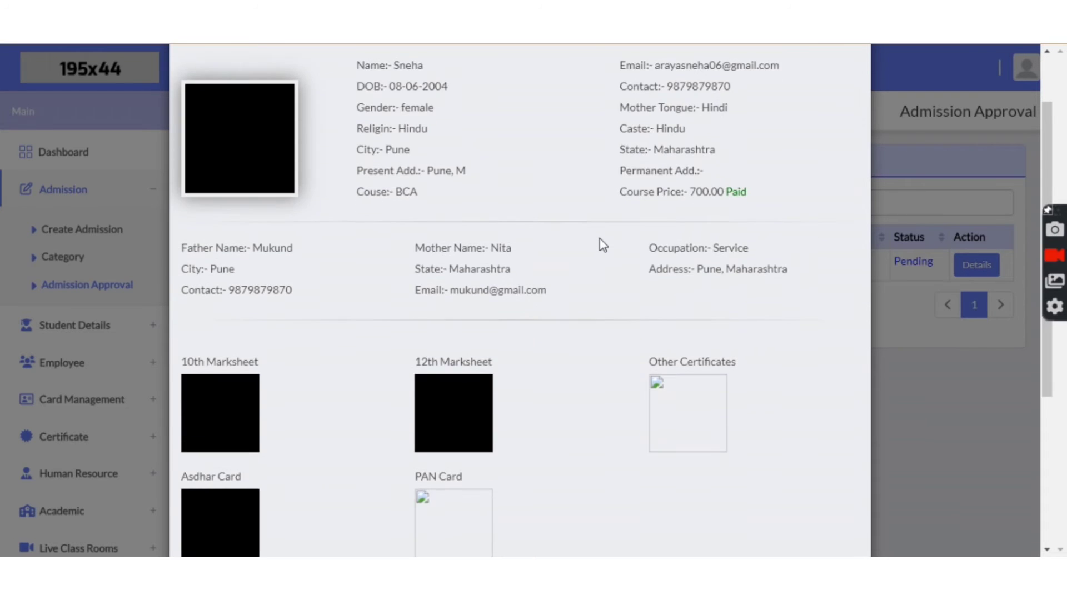
{"action": "scroll", "coordinate": [599, 239], "scroll_direction": "down", "scroll_amount": 2}
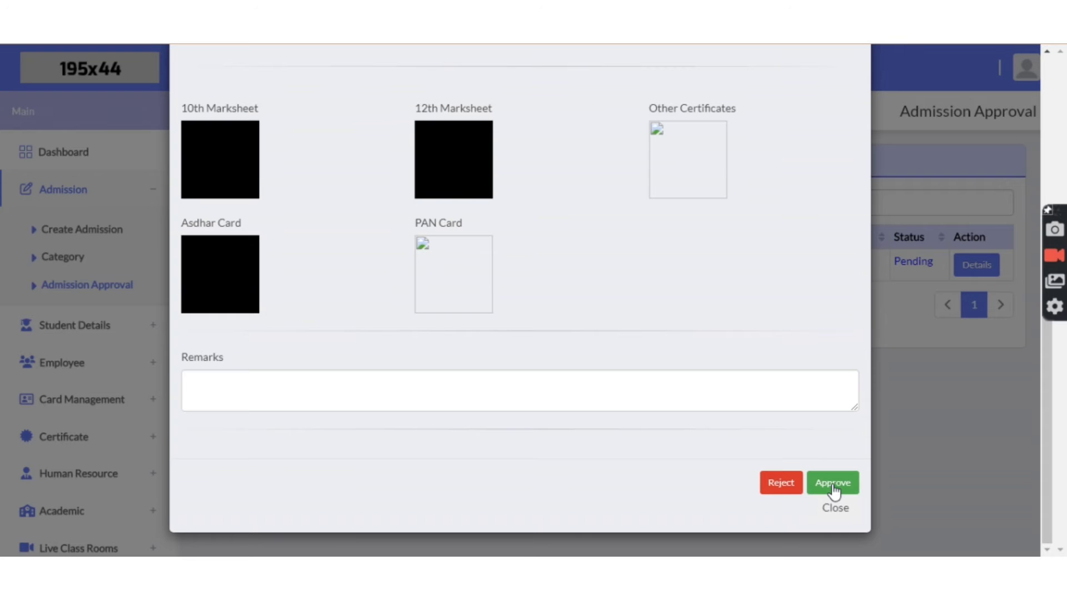
{"action": "left_click", "coordinate": [833, 485]}
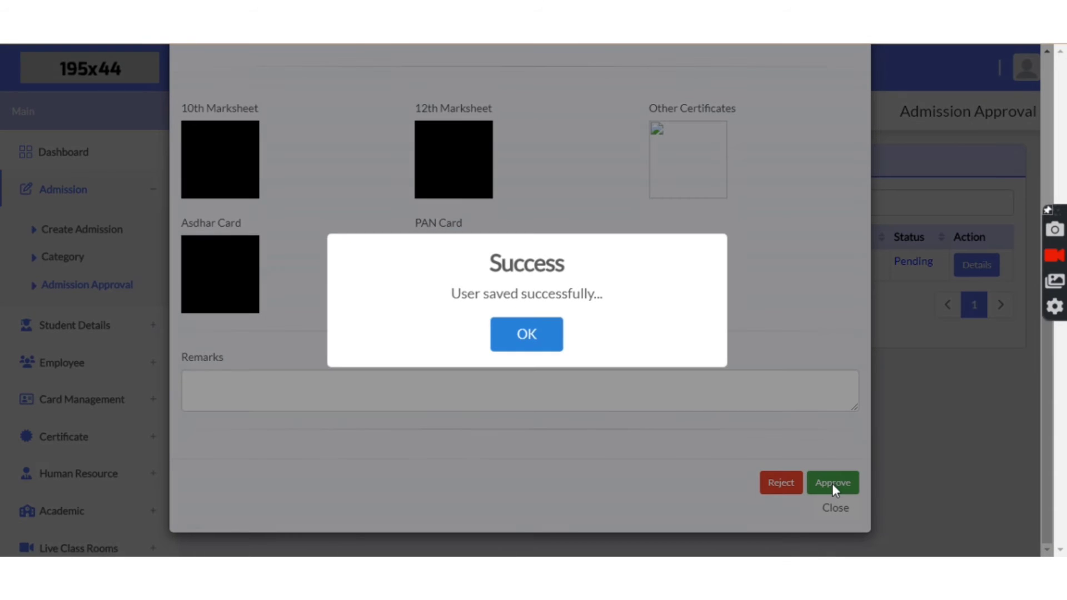
{"action": "left_click", "coordinate": [533, 333]}
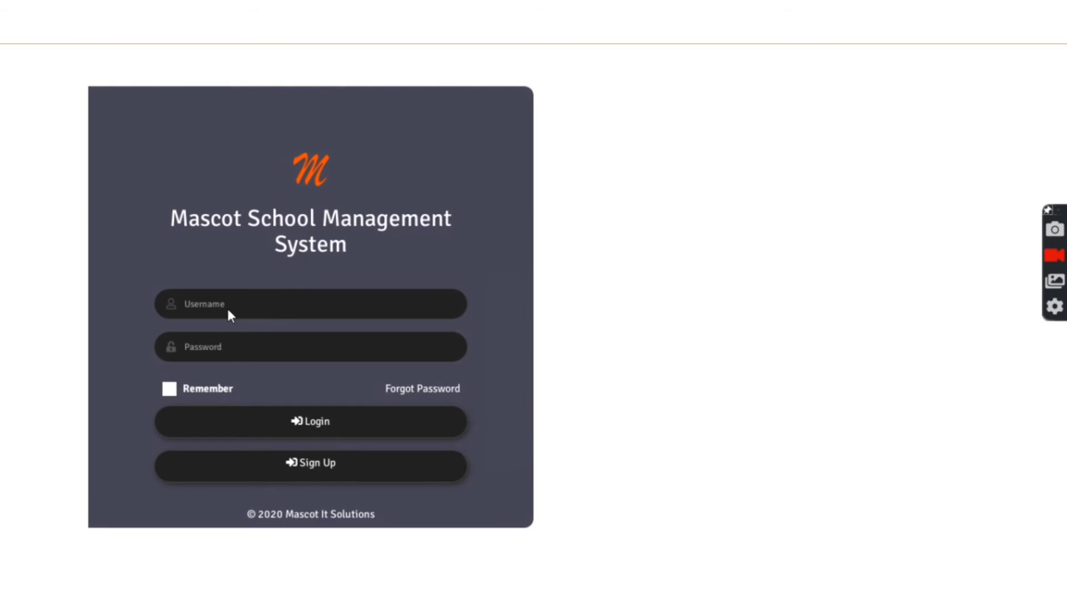
Step: Sign in with the saved staff username and pasted password
{"action": "left_click", "coordinate": [231, 315]}
{"action": "left_click", "coordinate": [272, 429]}
{"action": "left_click", "coordinate": [259, 345]}
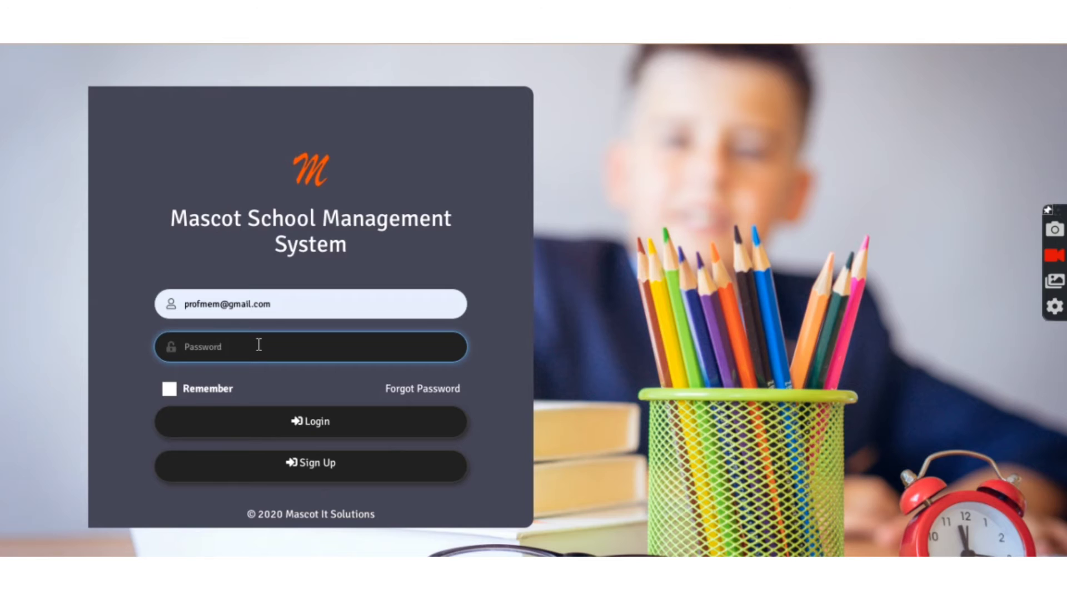
{"action": "key", "text": "ctrl+v"}
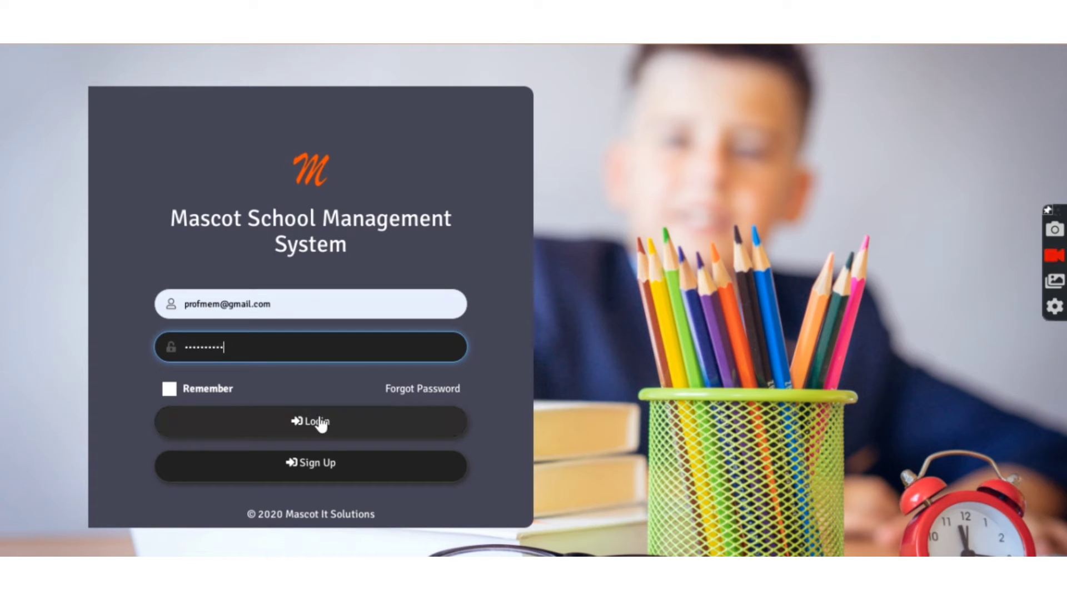
{"action": "left_click", "coordinate": [320, 421]}
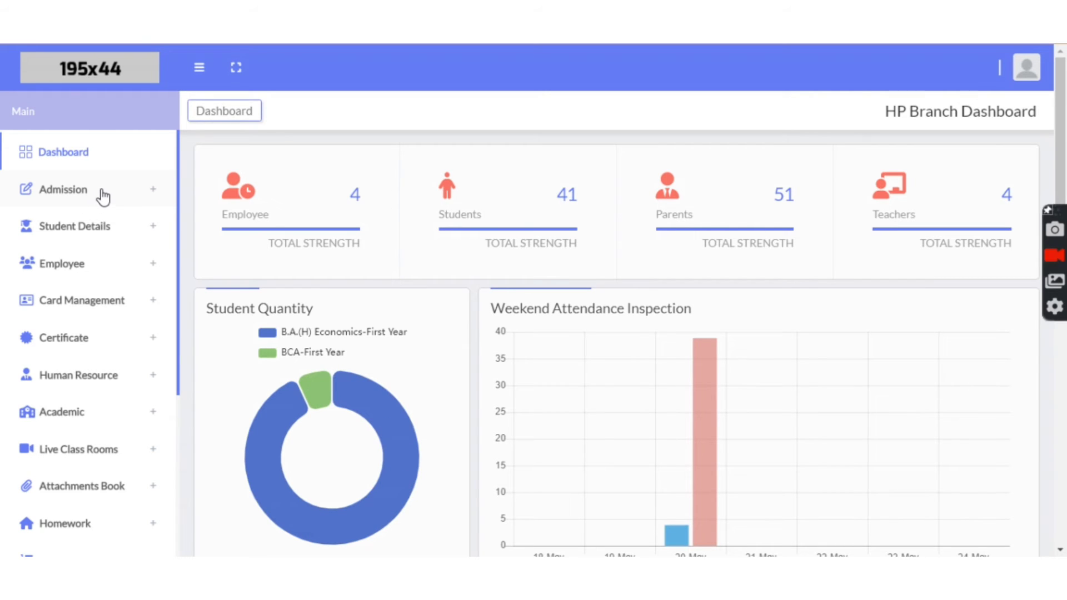
Step: Approve the pending BCA application's details in Admission Approval and dismiss the success message
{"action": "left_click", "coordinate": [98, 196]}
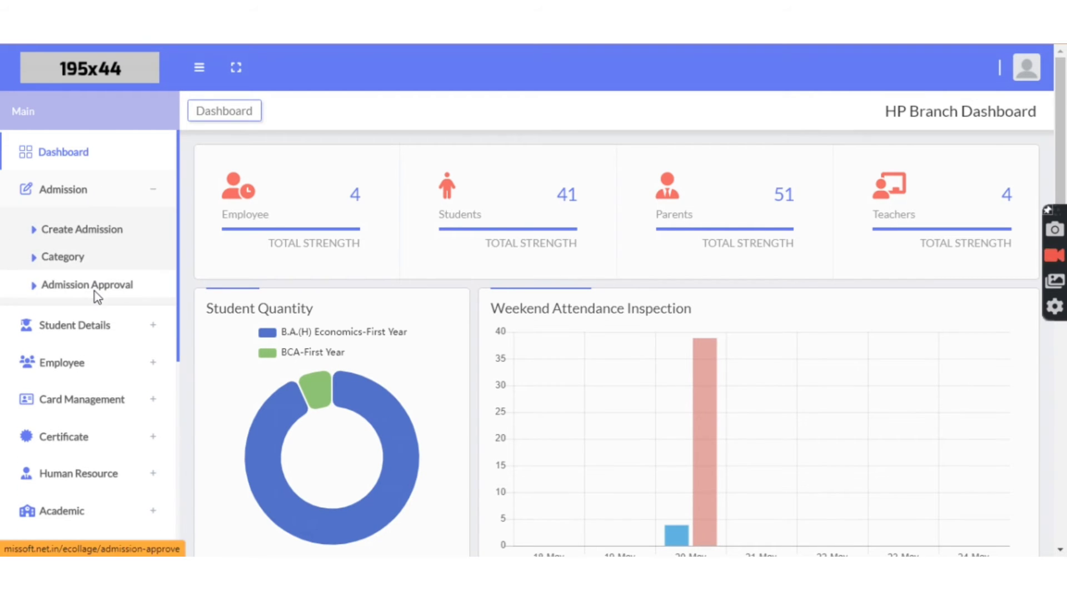
{"action": "left_click", "coordinate": [95, 291]}
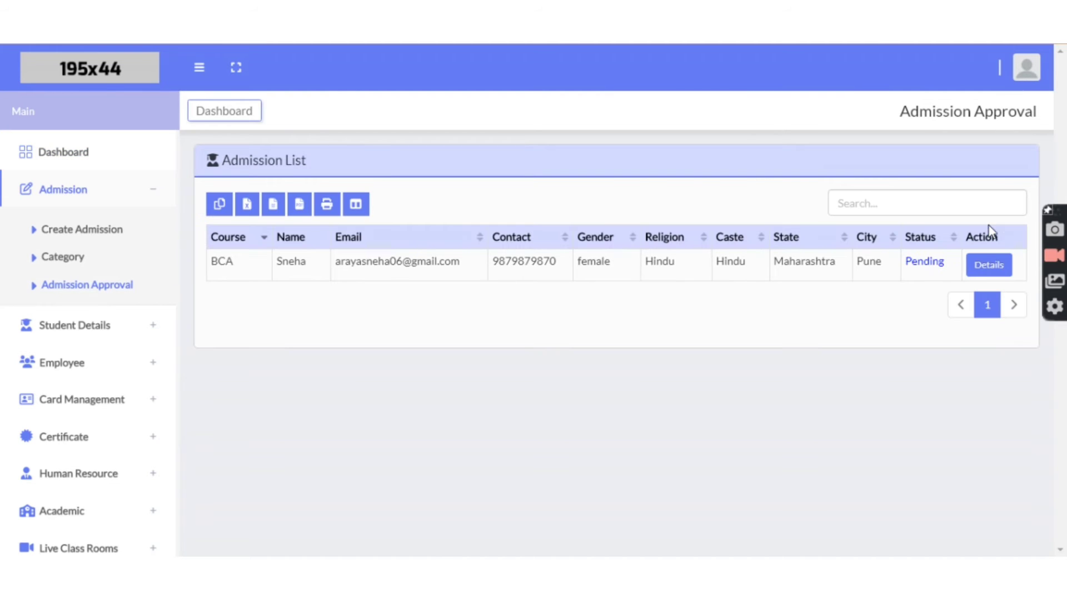
{"action": "left_click", "coordinate": [989, 265]}
{"action": "scroll", "coordinate": [684, 253], "scroll_direction": "down", "scroll_amount": 3}
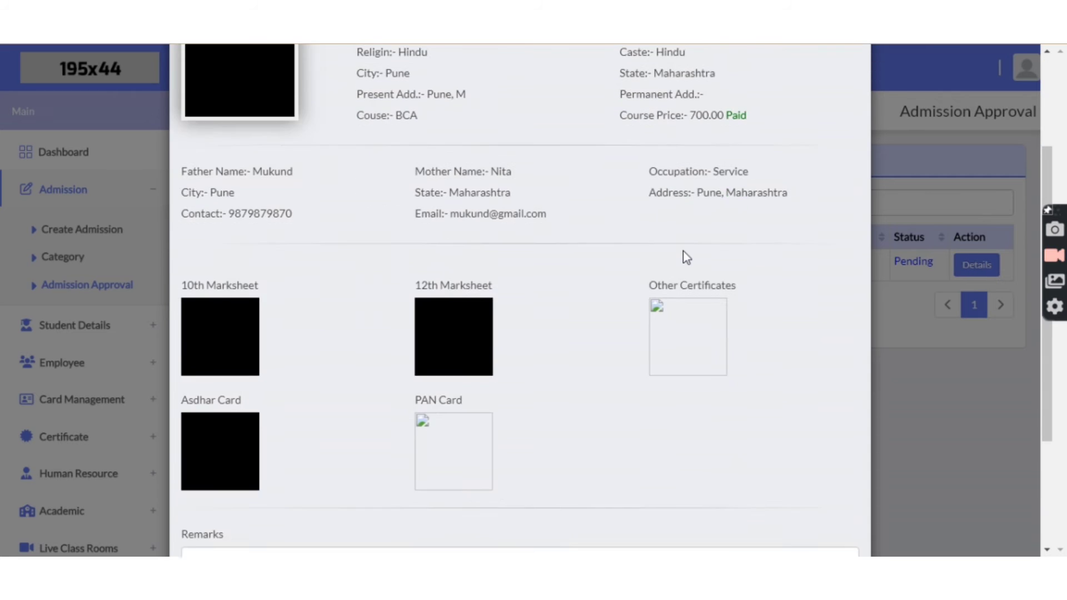
{"action": "scroll", "coordinate": [682, 251], "scroll_direction": "down", "scroll_amount": 3}
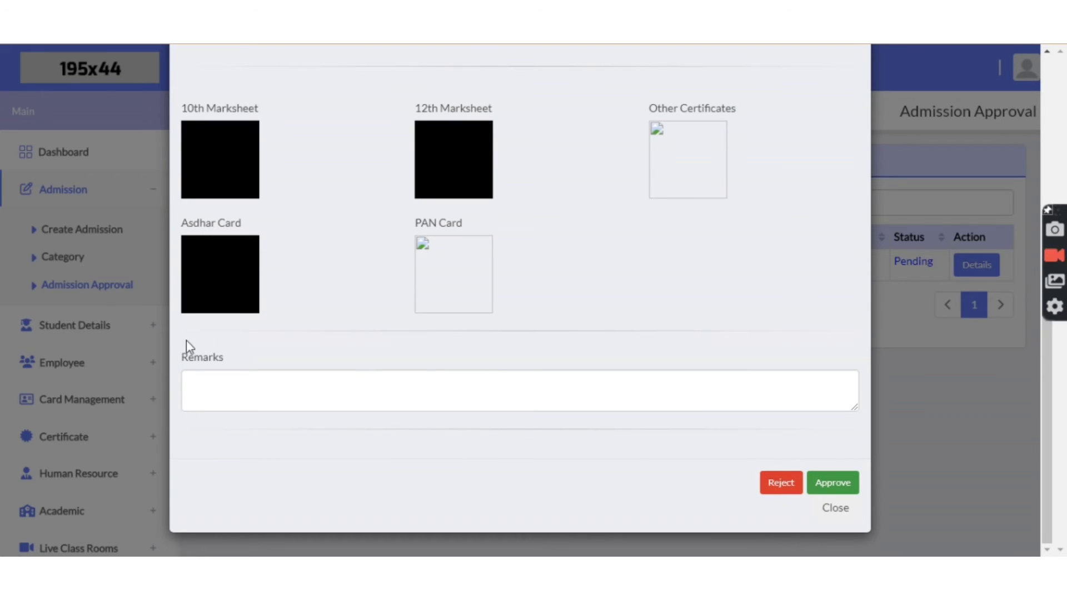
{"action": "left_click", "coordinate": [194, 380]}
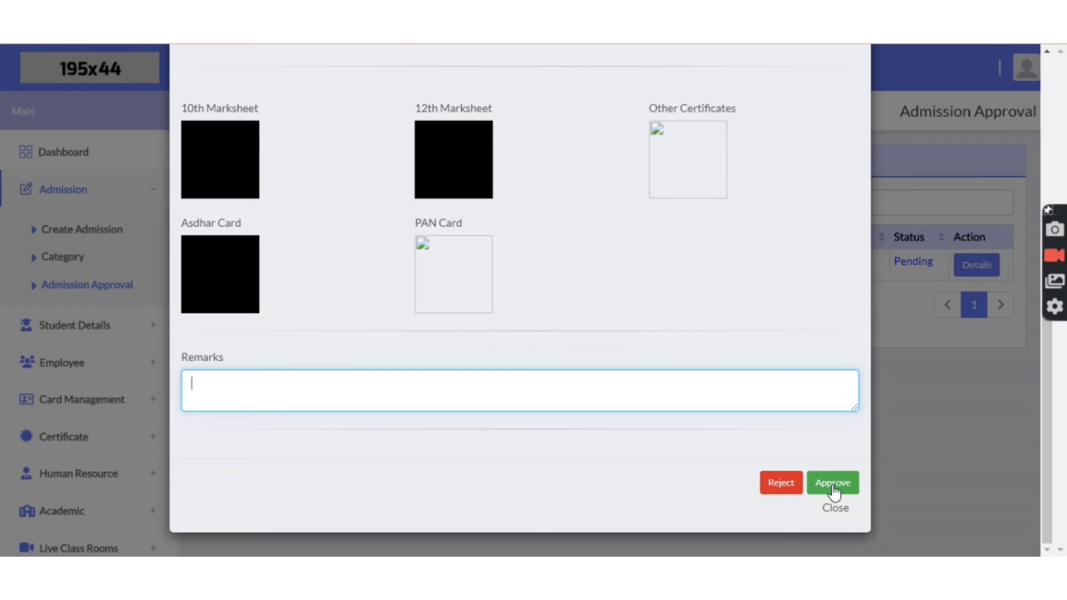
{"action": "left_click", "coordinate": [833, 484]}
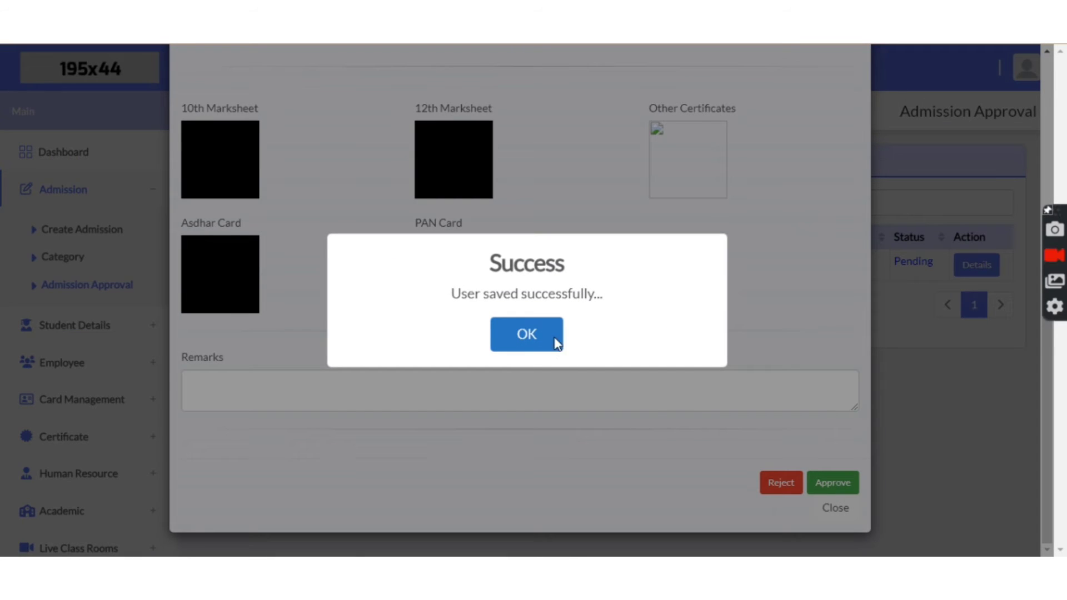
{"action": "left_click", "coordinate": [555, 337]}
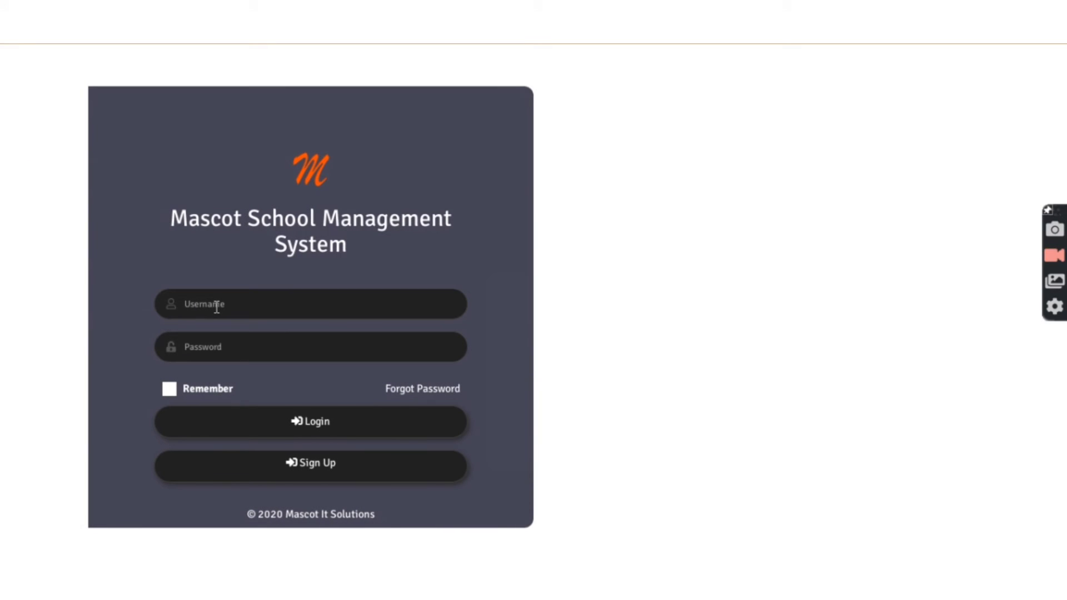
Step: Log in with the applicant's saved account, check the Approved status, then return to the branch dashboard
{"action": "left_click", "coordinate": [217, 305]}
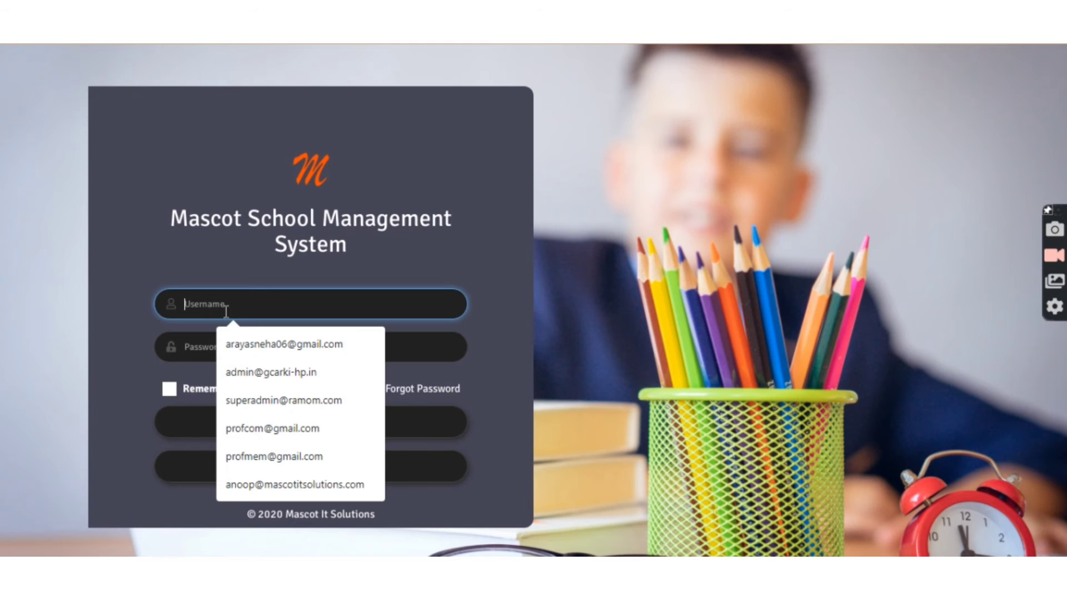
{"action": "left_click", "coordinate": [242, 345]}
{"action": "left_click", "coordinate": [237, 347]}
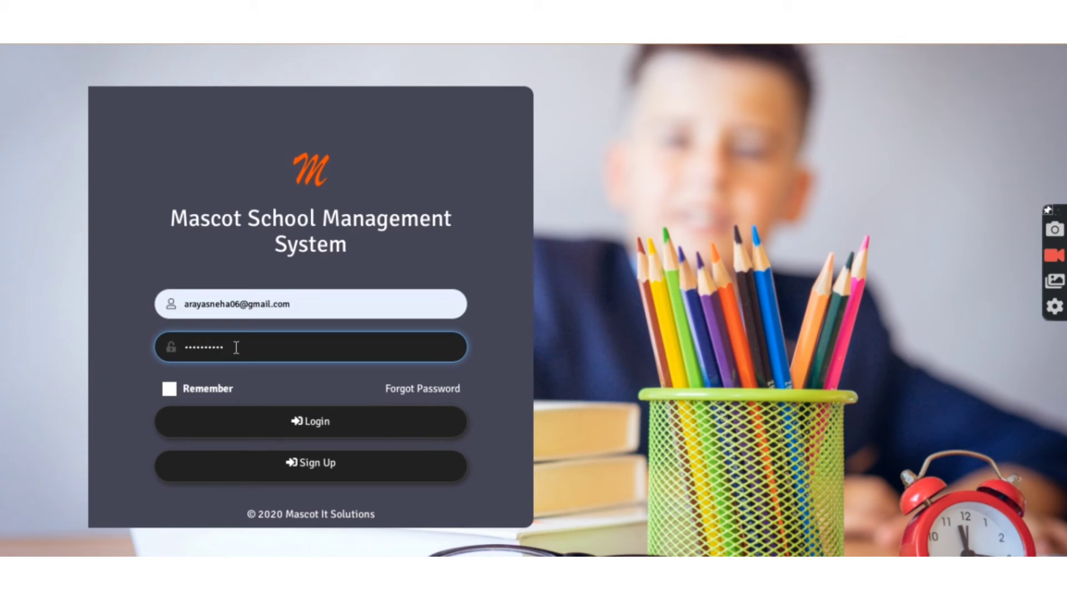
{"action": "left_click", "coordinate": [271, 427]}
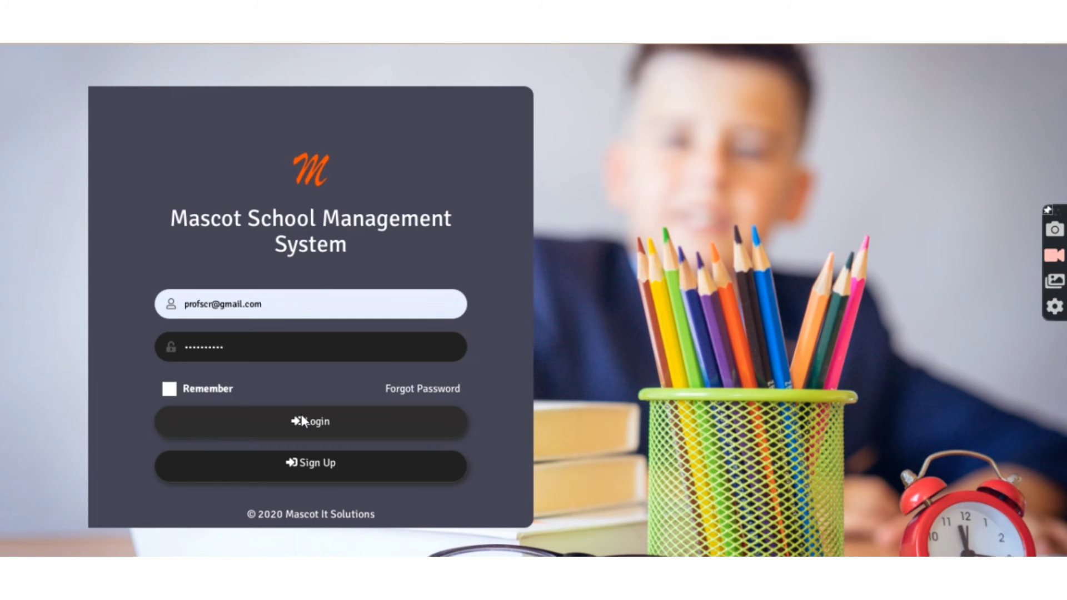
{"action": "left_click", "coordinate": [301, 418]}
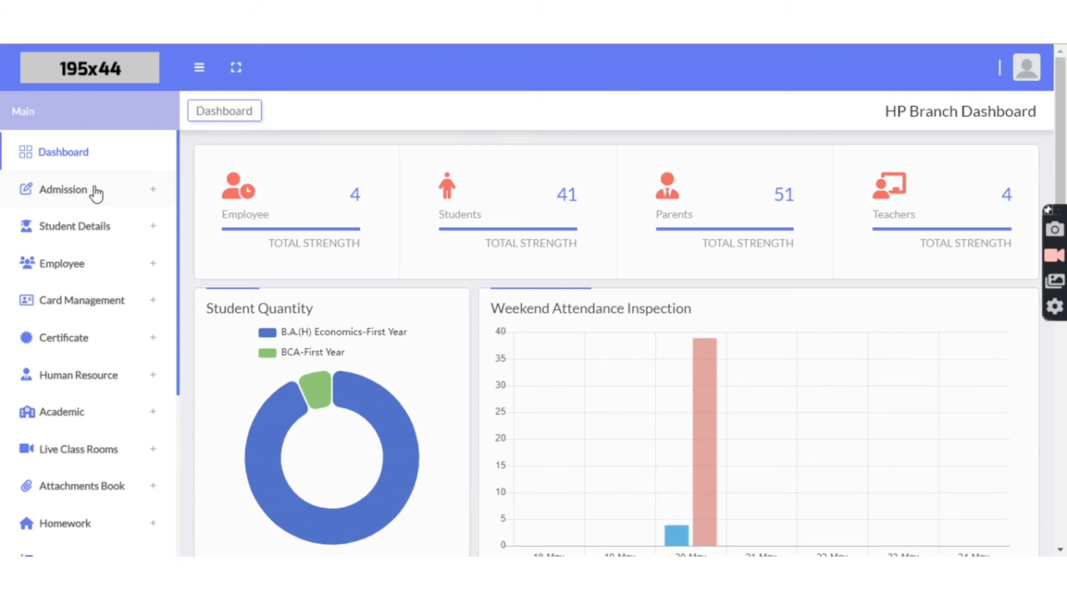
{"action": "left_click", "coordinate": [95, 193]}
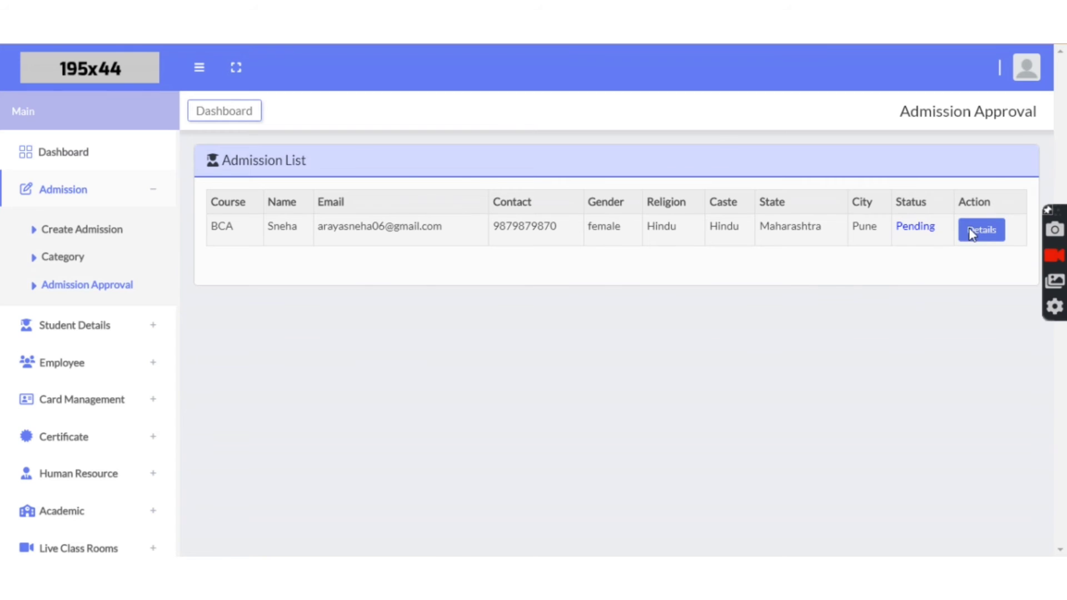
Step: Approve the BCA applicant's form from its details page and confirm the Success dialog
{"action": "left_click", "coordinate": [971, 231]}
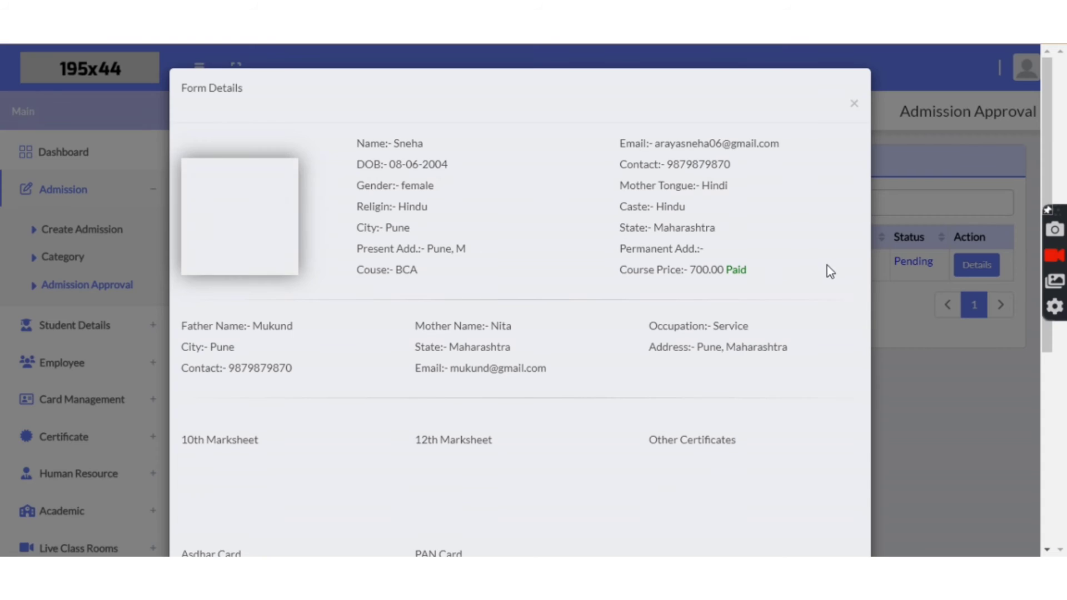
{"action": "scroll", "coordinate": [575, 271], "scroll_direction": "down", "scroll_amount": 3}
{"action": "scroll", "coordinate": [574, 271], "scroll_direction": "down", "scroll_amount": 3}
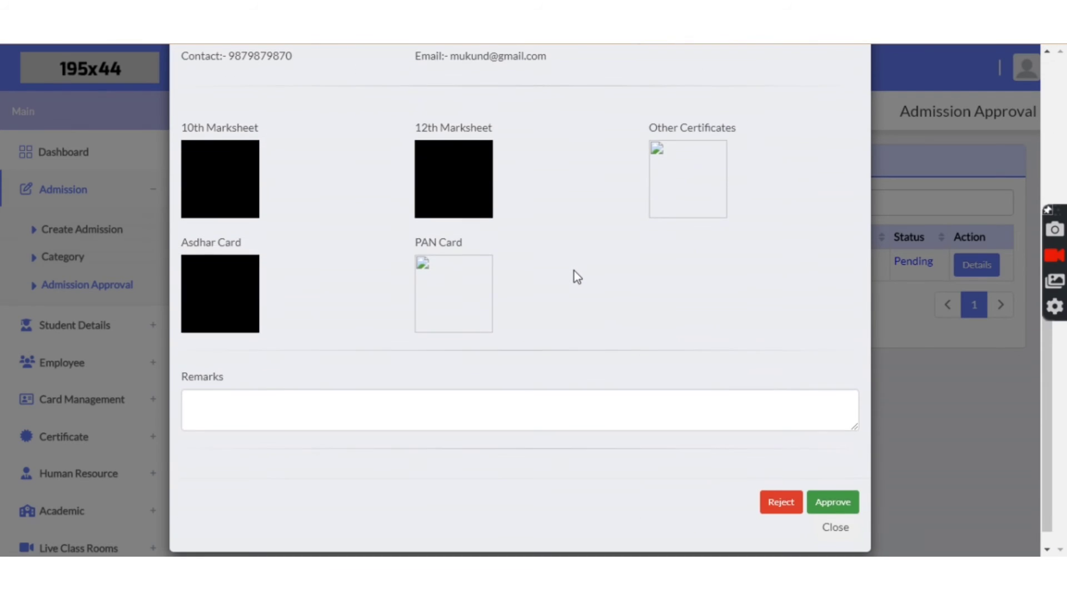
{"action": "left_click", "coordinate": [834, 483]}
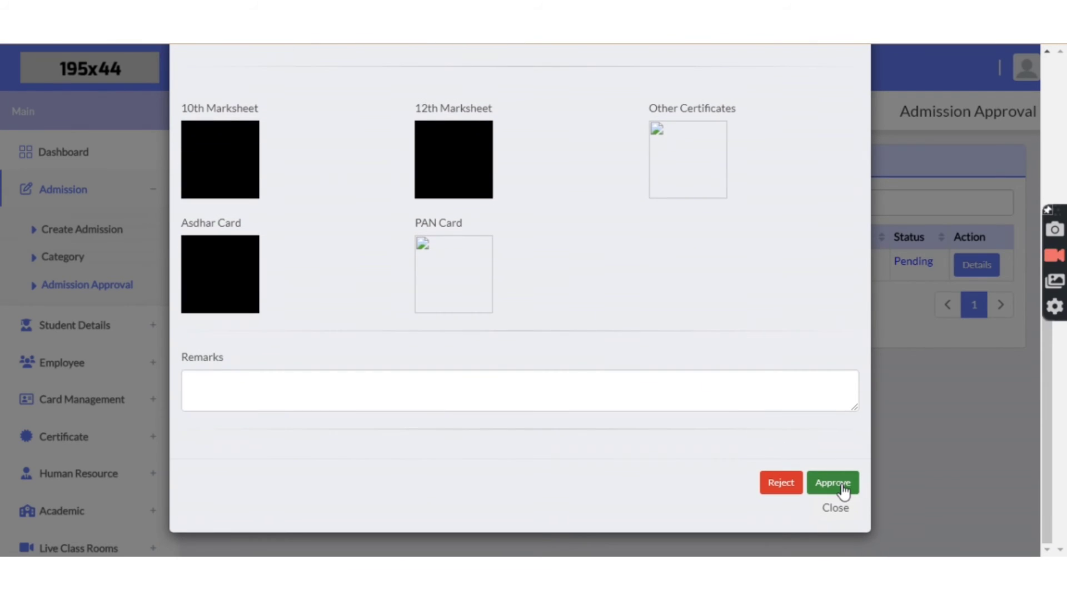
{"action": "left_click", "coordinate": [532, 335]}
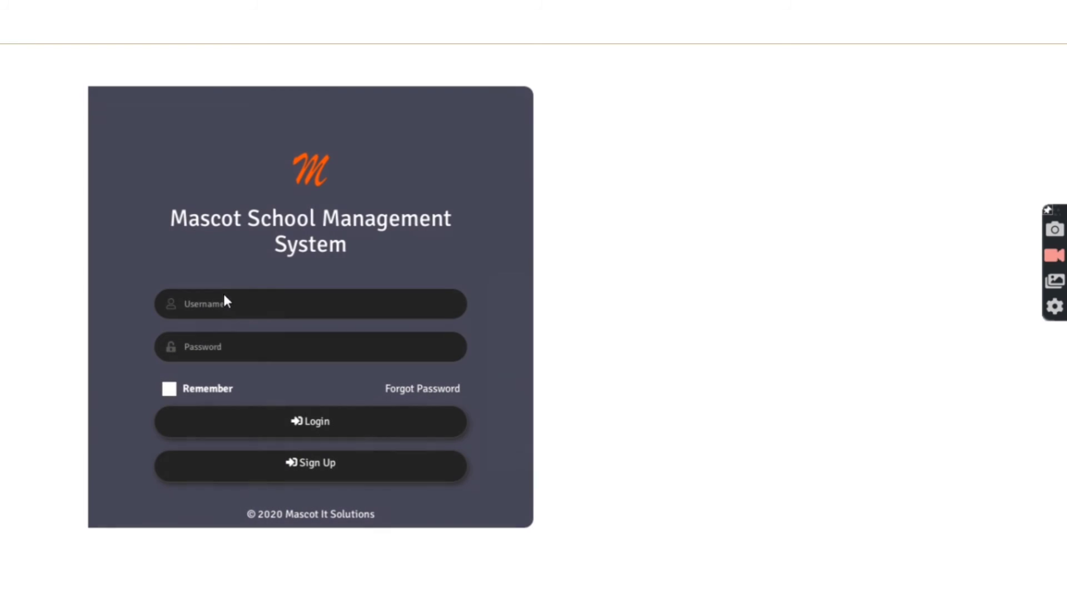
Step: Log in with the saved branch admin account and open the Admission Approval list
{"action": "left_click", "coordinate": [225, 306]}
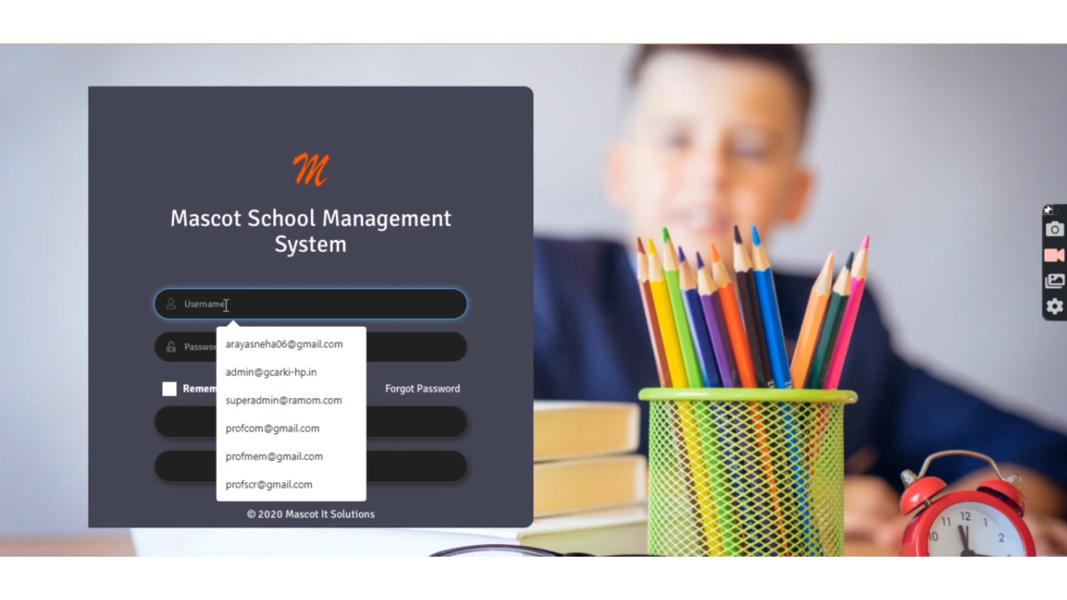
{"action": "left_click", "coordinate": [260, 374]}
{"action": "left_click", "coordinate": [242, 350]}
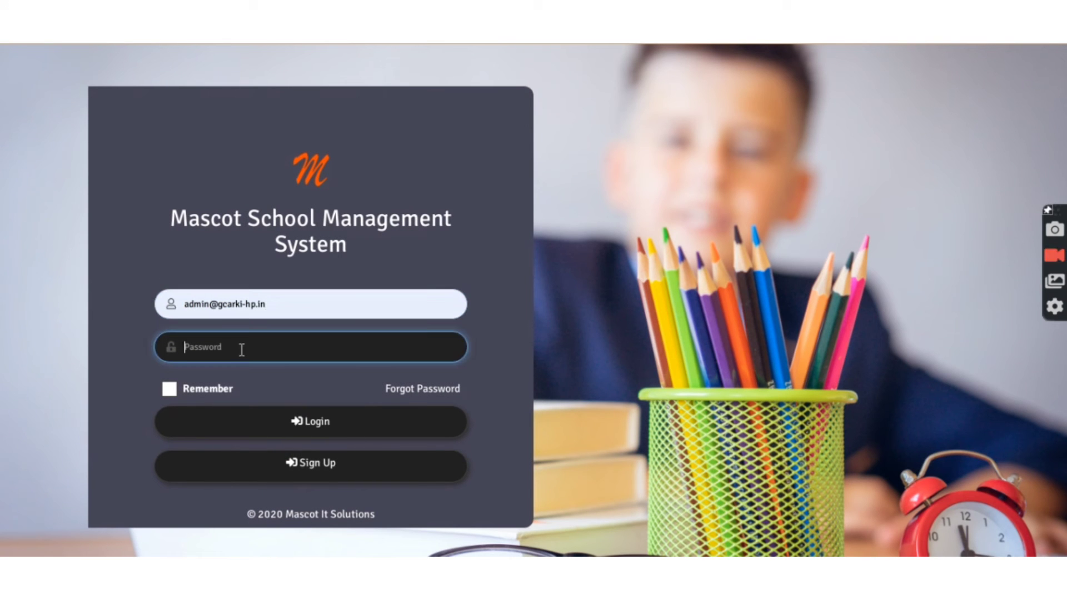
{"action": "left_click", "coordinate": [295, 427]}
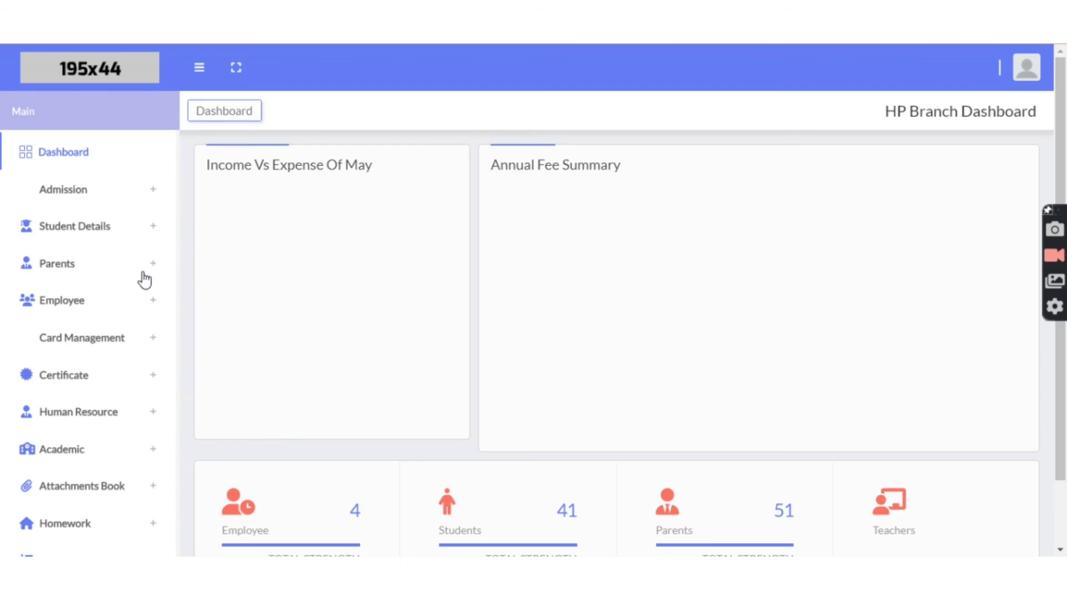
{"action": "left_click", "coordinate": [97, 191]}
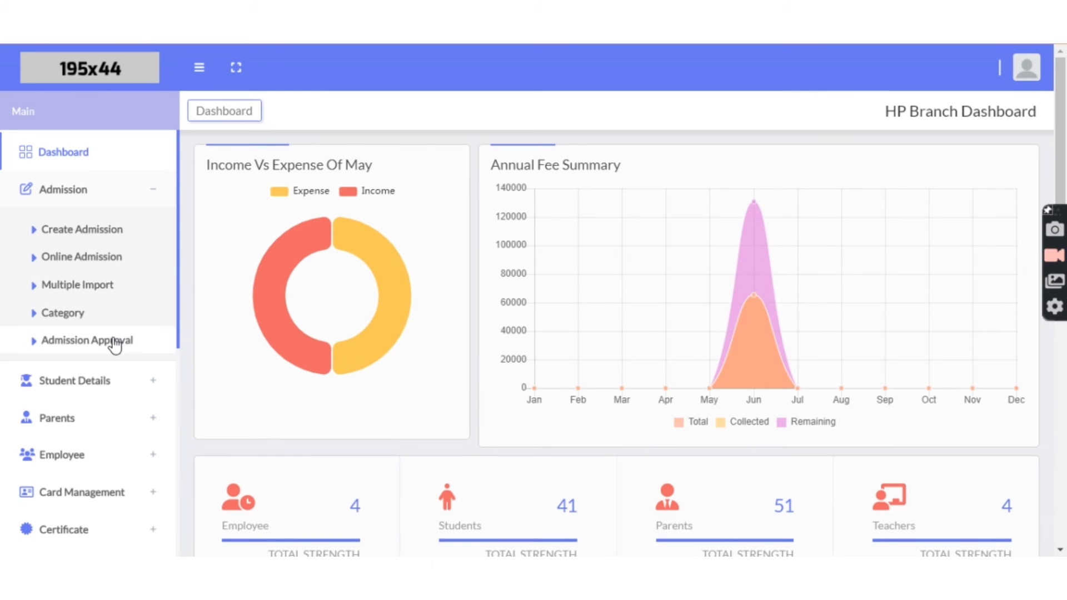
{"action": "left_click", "coordinate": [112, 339]}
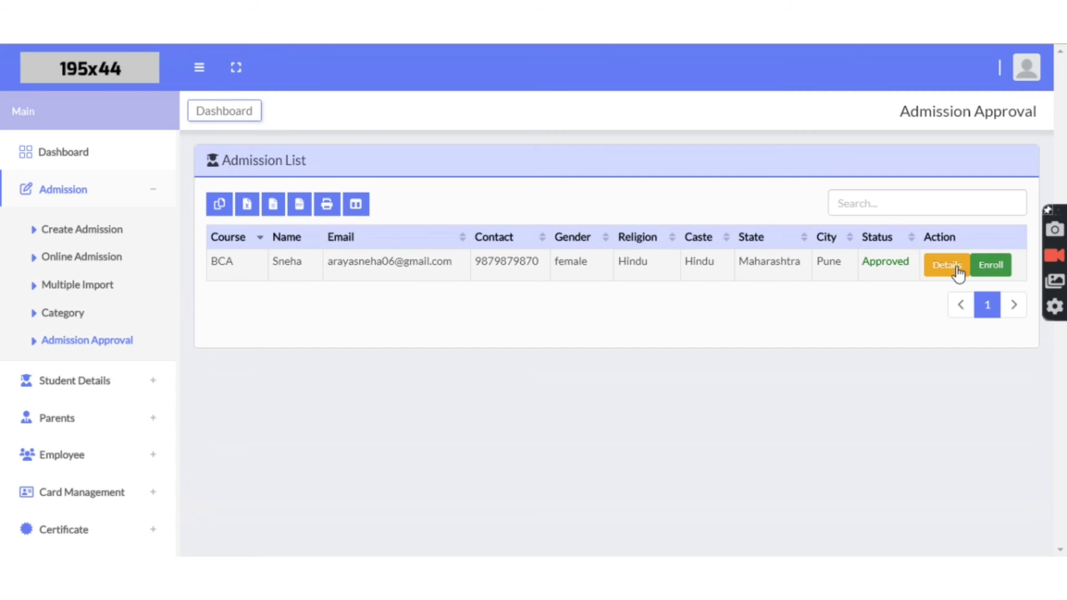
Step: Enroll the approved applicant with roll number 44 in class BCA-First Year
{"action": "left_click", "coordinate": [991, 266]}
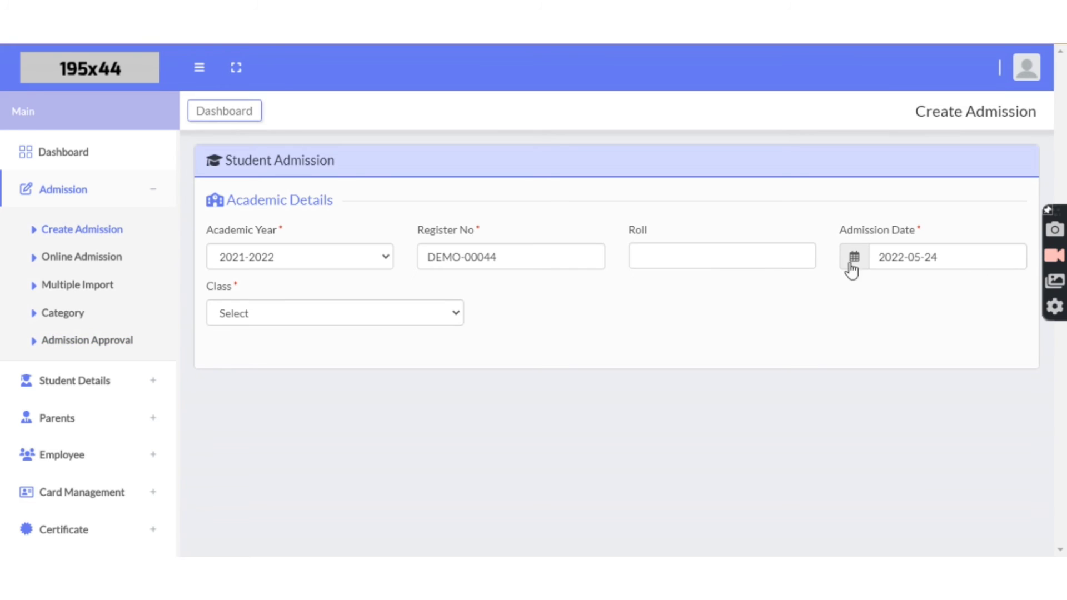
{"action": "left_click", "coordinate": [645, 254]}
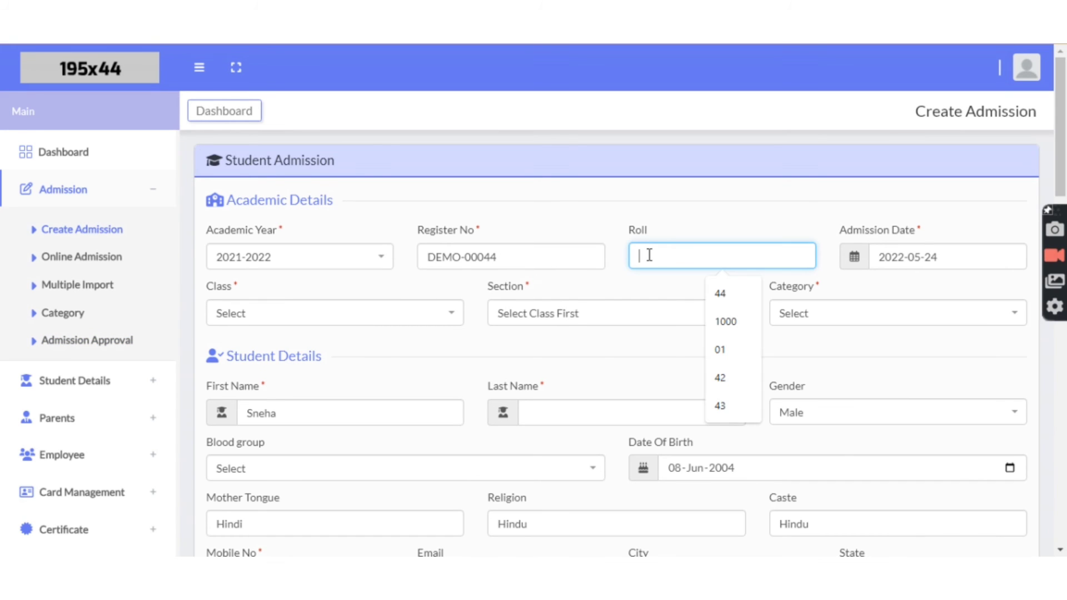
{"action": "left_click", "coordinate": [717, 293]}
{"action": "scroll", "coordinate": [520, 300], "scroll_direction": "down", "scroll_amount": 1}
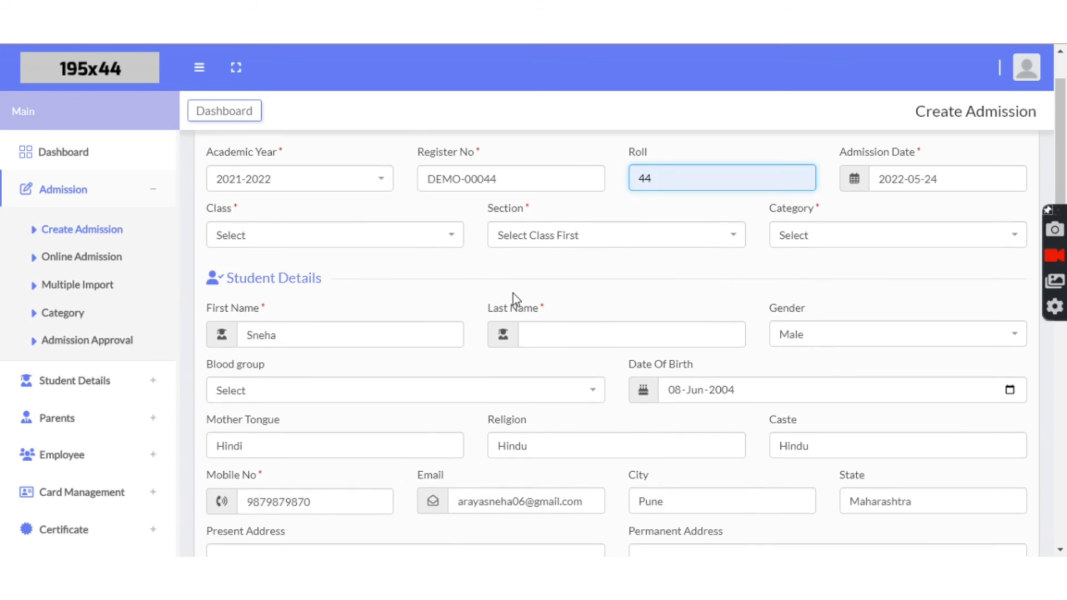
{"action": "left_click", "coordinate": [428, 240]}
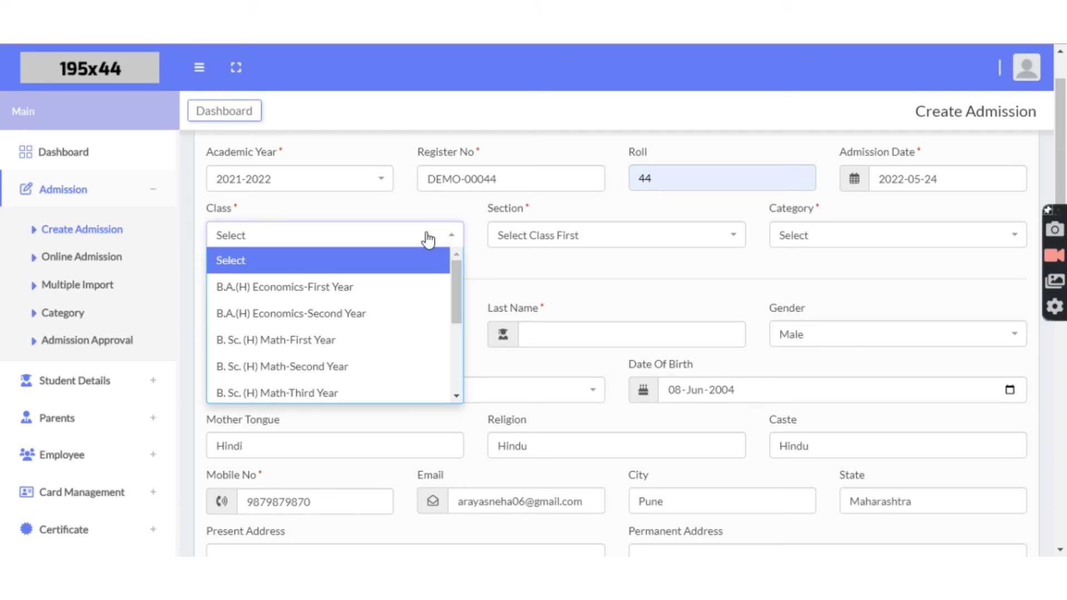
{"action": "left_click_drag", "start_coordinate": [453, 280], "coordinate": [466, 369]}
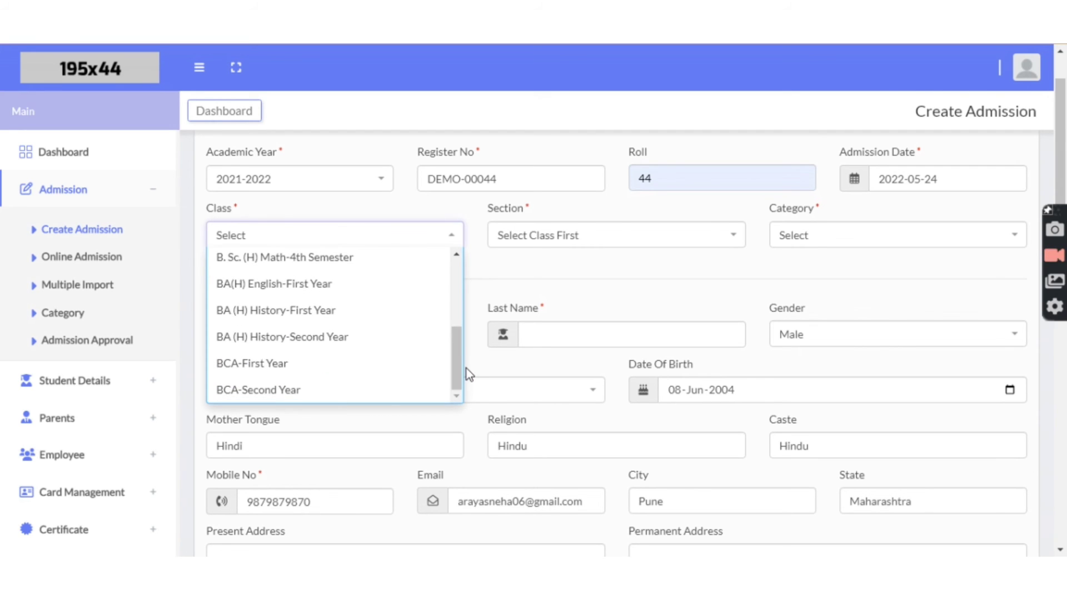
{"action": "left_click", "coordinate": [328, 367]}
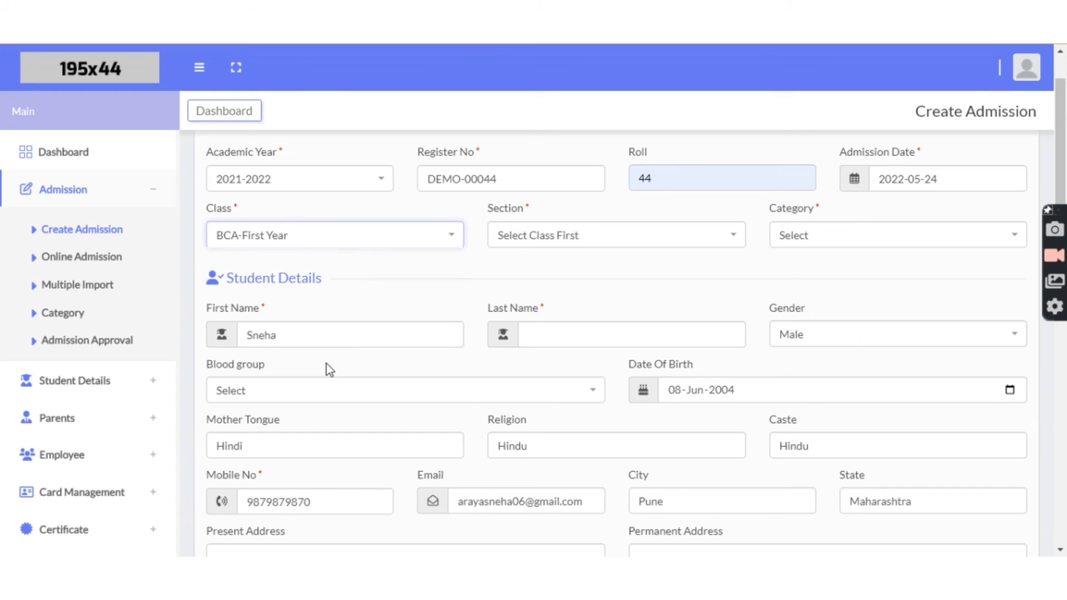
Step: Set section A and category General, and autofill the student's last name
{"action": "left_click", "coordinate": [520, 236]}
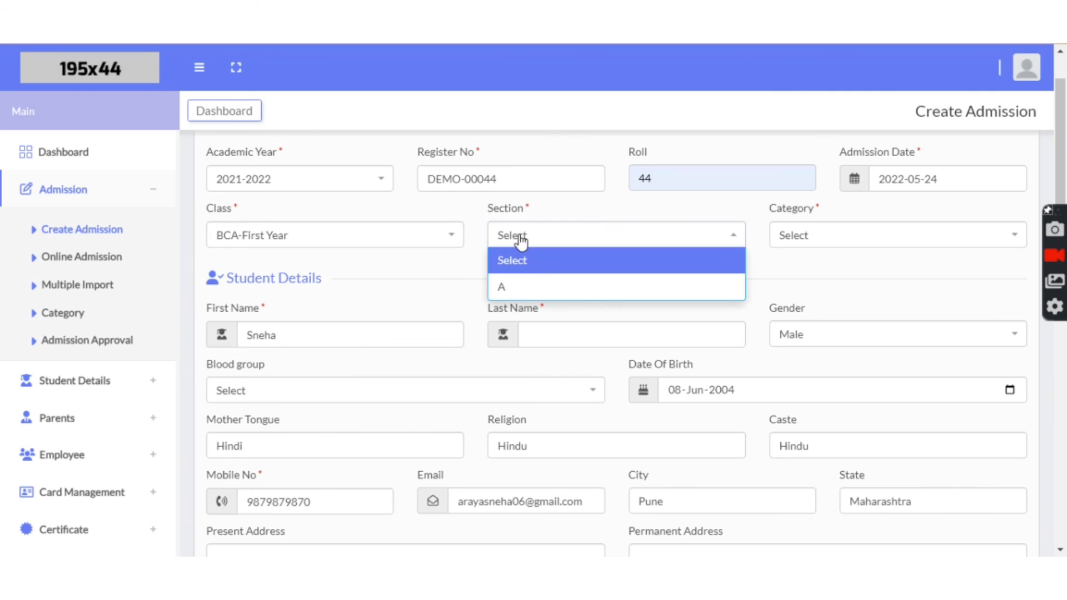
{"action": "left_click", "coordinate": [526, 288]}
{"action": "left_click", "coordinate": [807, 245]}
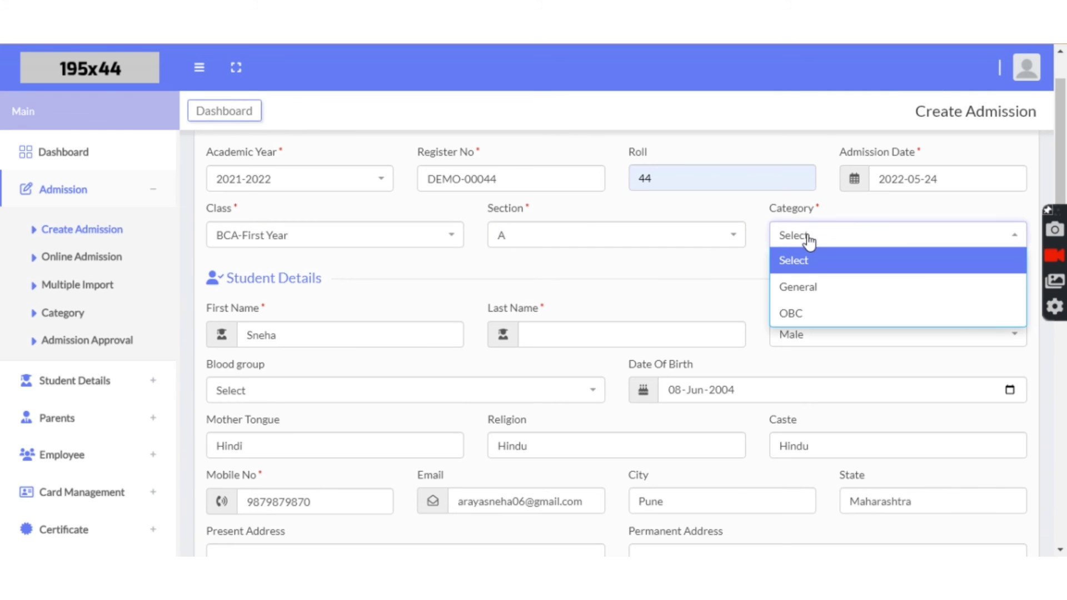
{"action": "left_click", "coordinate": [808, 286]}
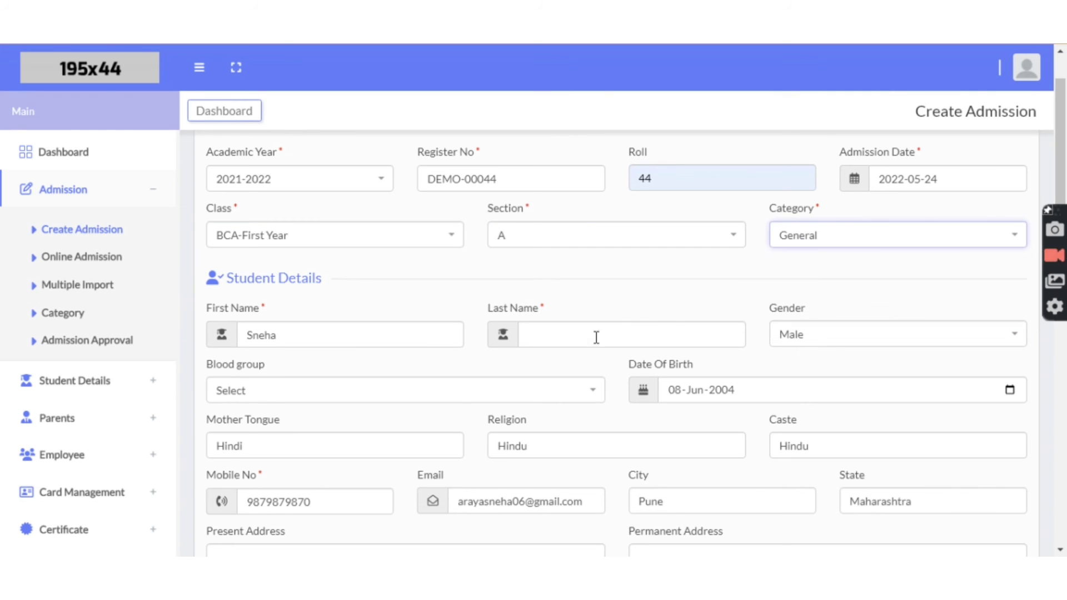
{"action": "left_click", "coordinate": [570, 341]}
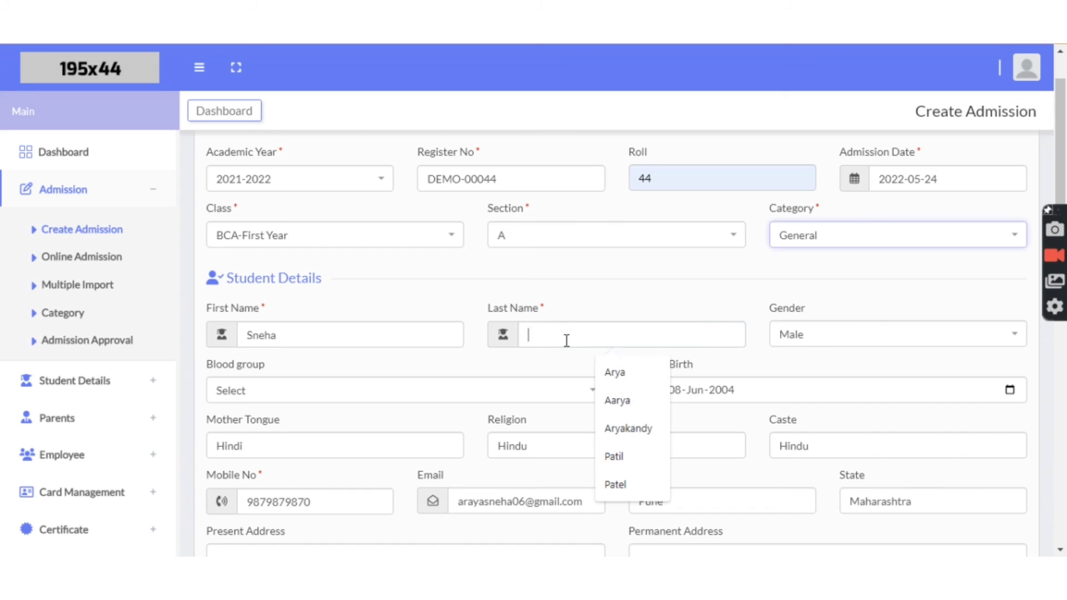
{"action": "left_click", "coordinate": [621, 373]}
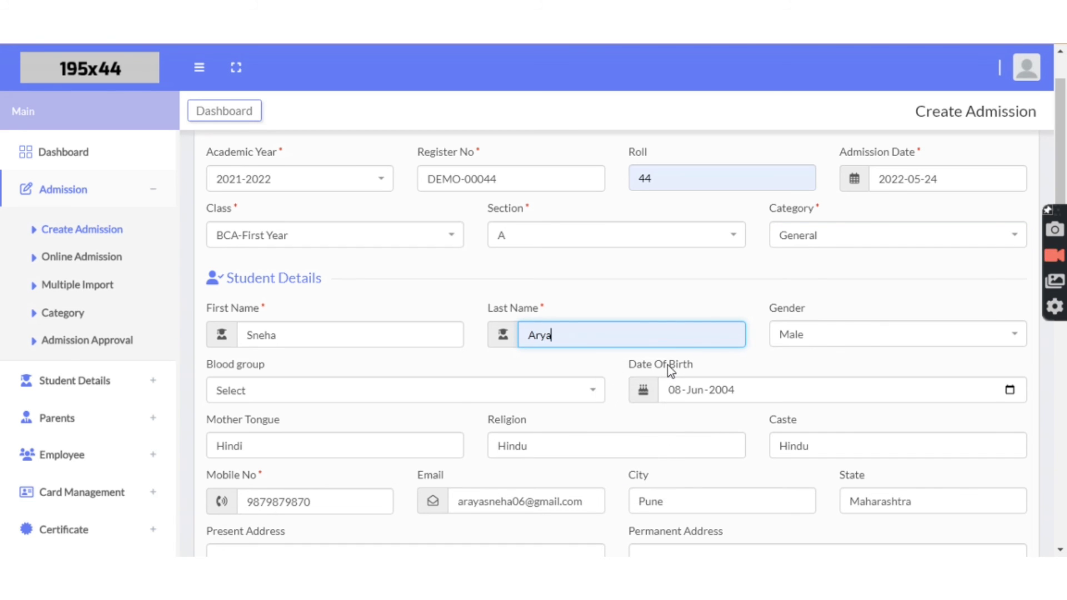
{"action": "left_click", "coordinate": [822, 334]}
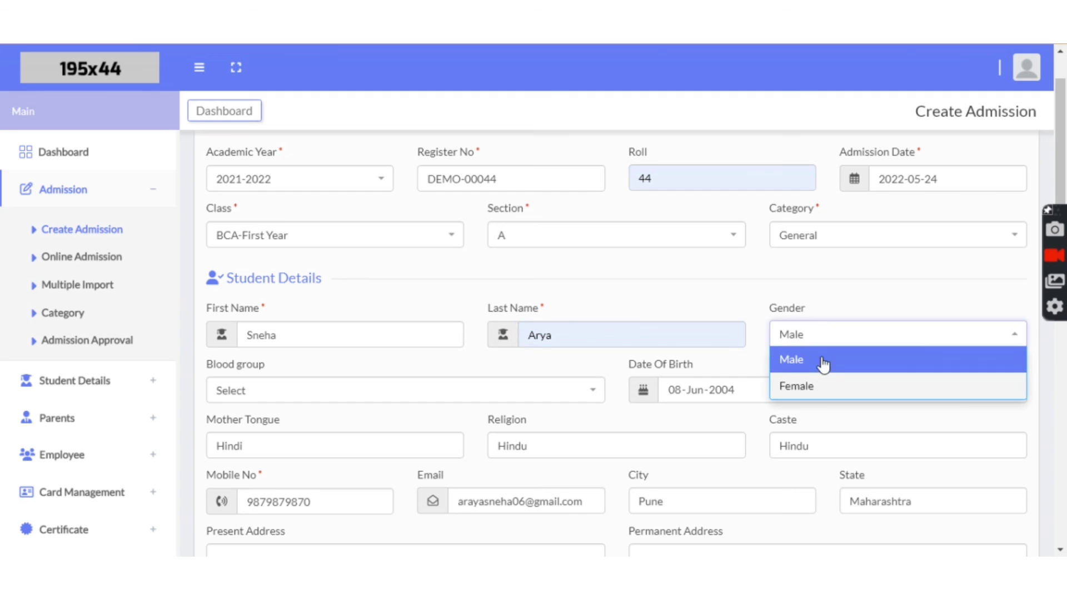
{"action": "left_click", "coordinate": [825, 388]}
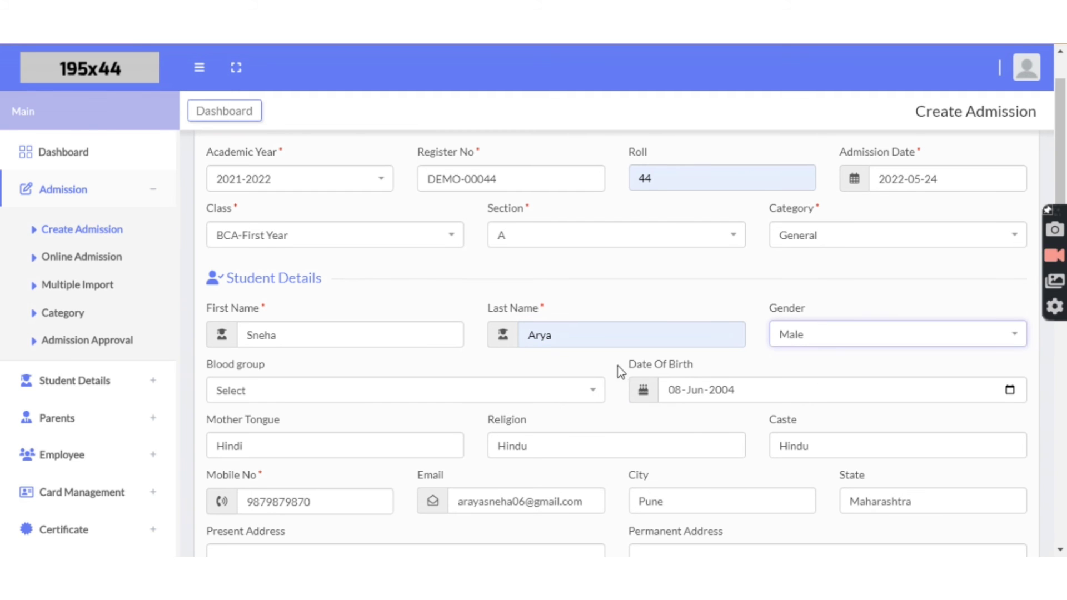
Step: Keep the gender as Male and set the blood group to A+
{"action": "scroll", "coordinate": [610, 365], "scroll_direction": "down", "scroll_amount": 1}
{"action": "left_click", "coordinate": [814, 257]}
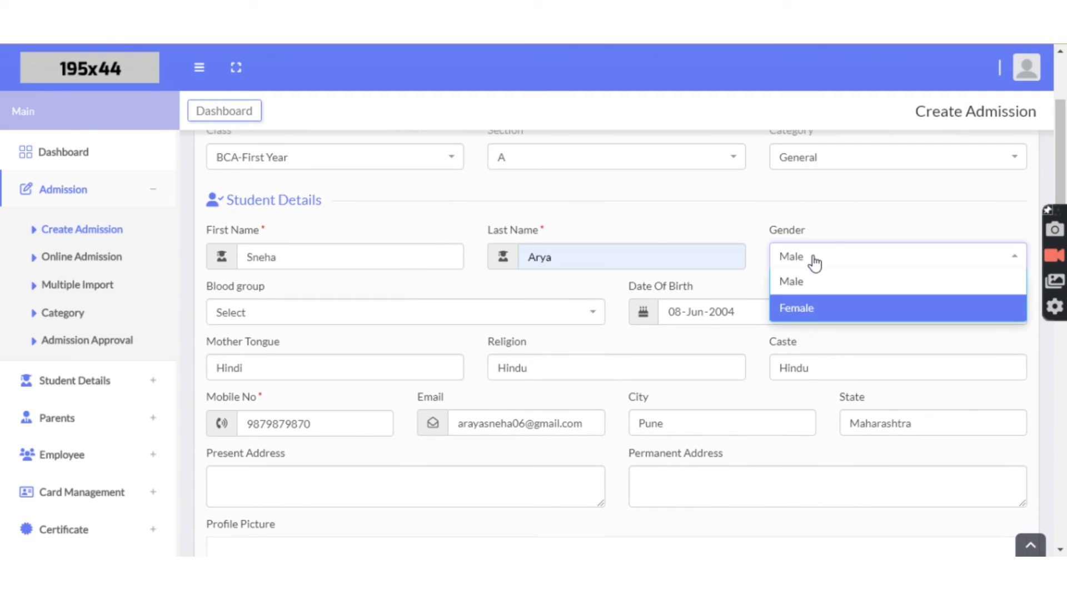
{"action": "left_click", "coordinate": [823, 312]}
{"action": "left_click", "coordinate": [423, 315]}
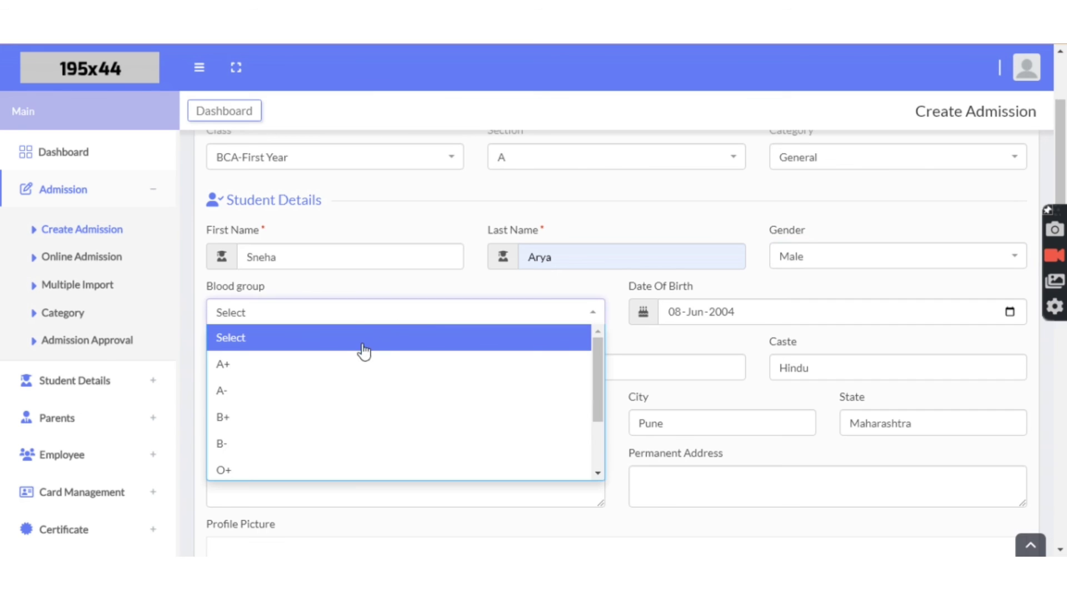
{"action": "left_click", "coordinate": [338, 369]}
{"action": "scroll", "coordinate": [356, 356], "scroll_direction": "down", "scroll_amount": 1}
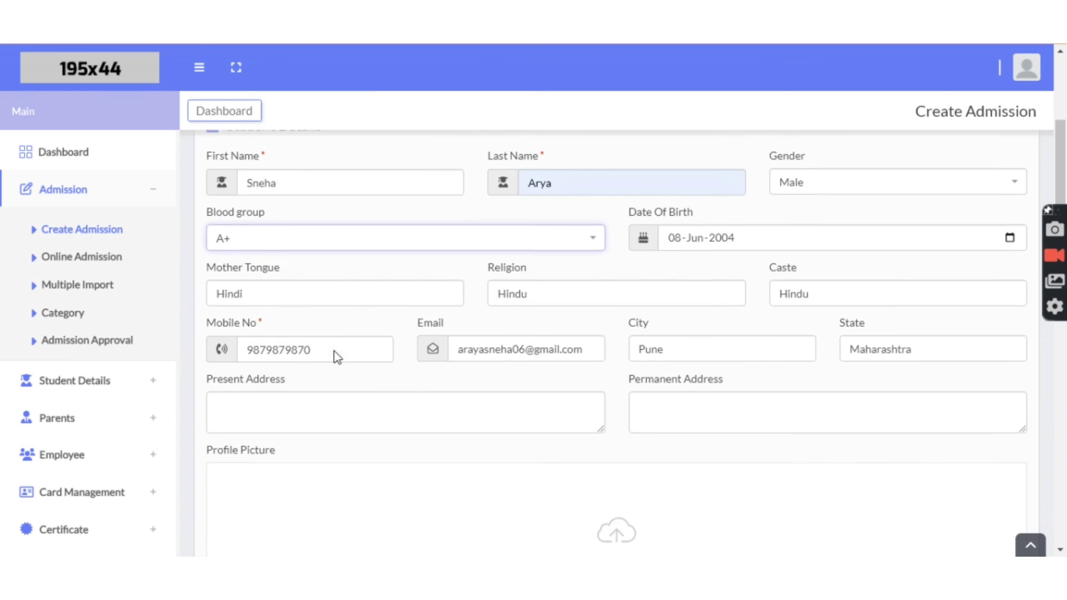
{"action": "scroll", "coordinate": [509, 288], "scroll_direction": "down", "scroll_amount": 1}
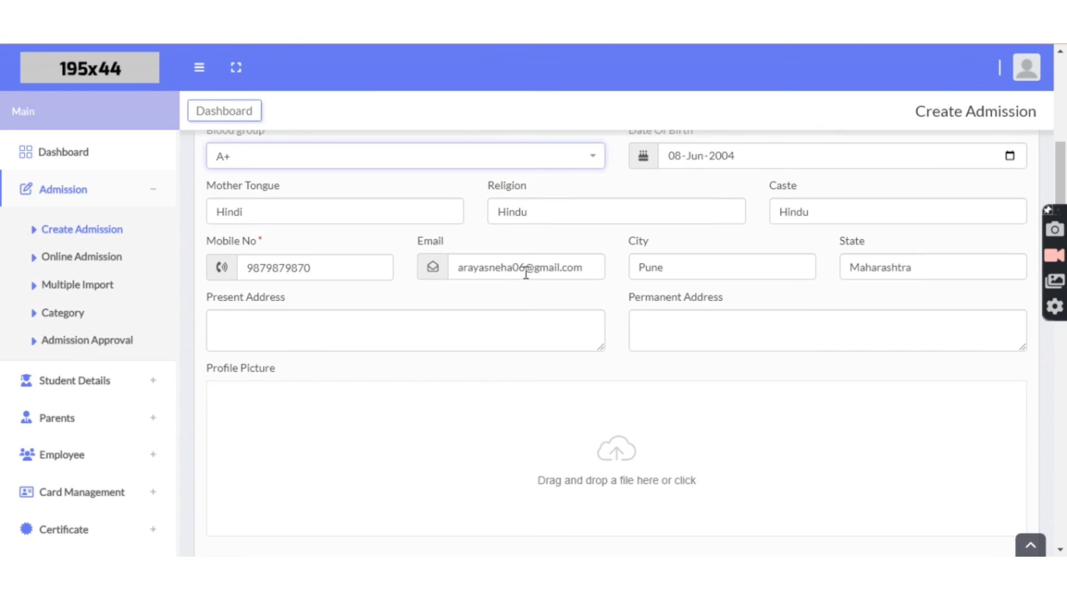
{"action": "scroll", "coordinate": [525, 273], "scroll_direction": "down", "scroll_amount": 1}
Step: Fill in the present and guardian addresses, try saving, then move into the remarks box
{"action": "left_click", "coordinate": [403, 259]}
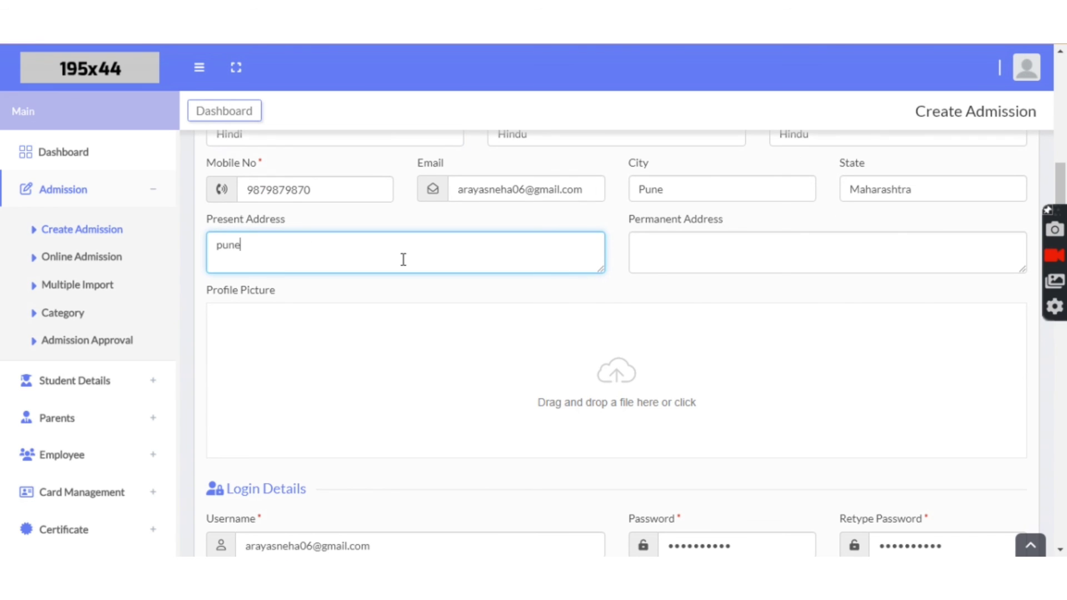
{"action": "scroll", "coordinate": [403, 260], "scroll_direction": "down", "scroll_amount": 2}
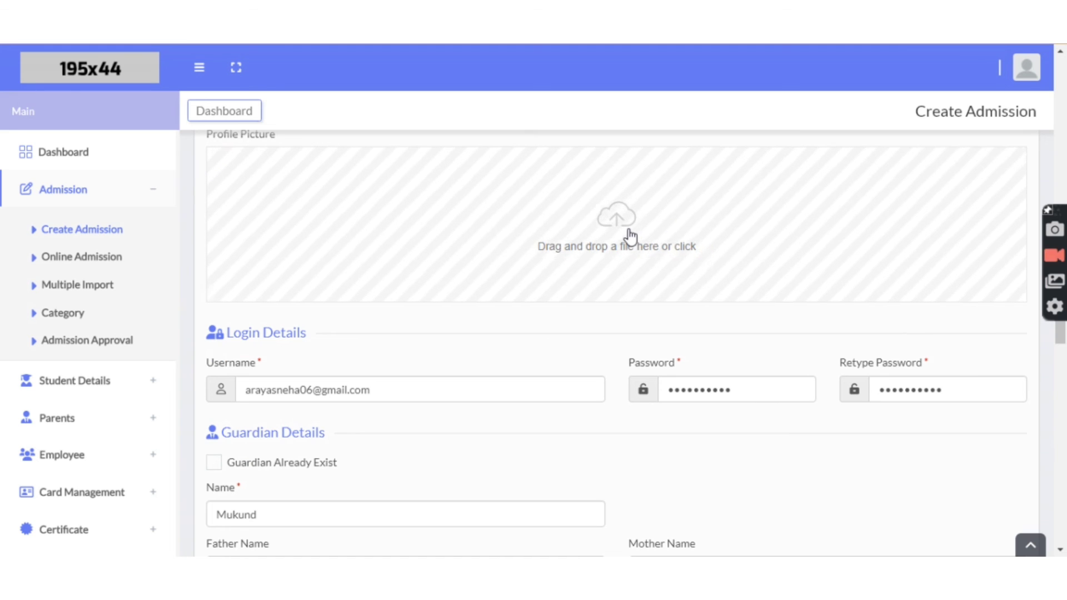
{"action": "scroll", "coordinate": [630, 237], "scroll_direction": "down", "scroll_amount": 1}
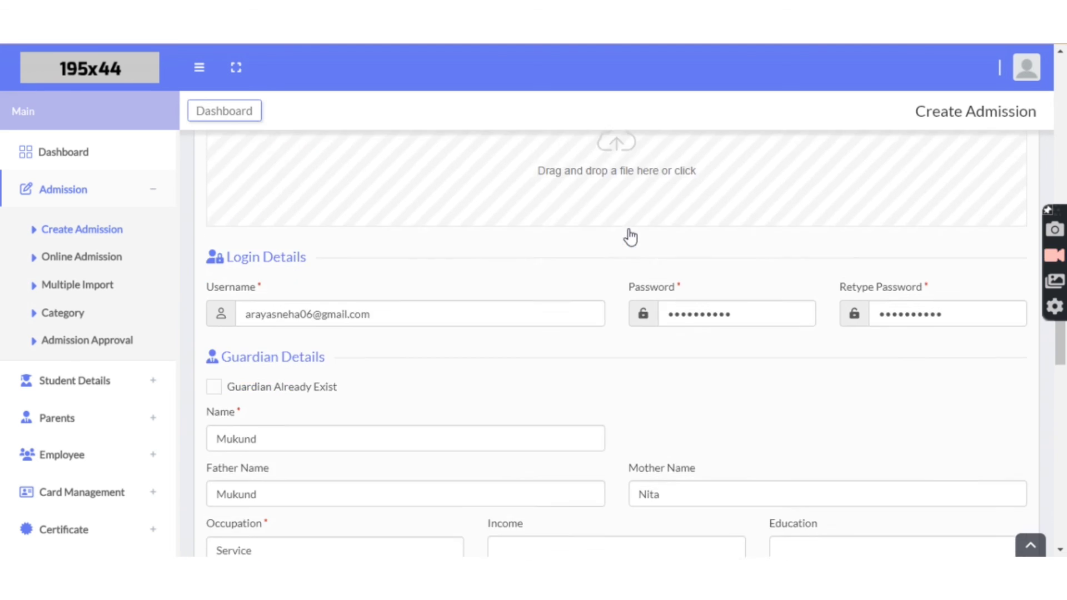
{"action": "scroll", "coordinate": [631, 234], "scroll_direction": "down", "scroll_amount": 3}
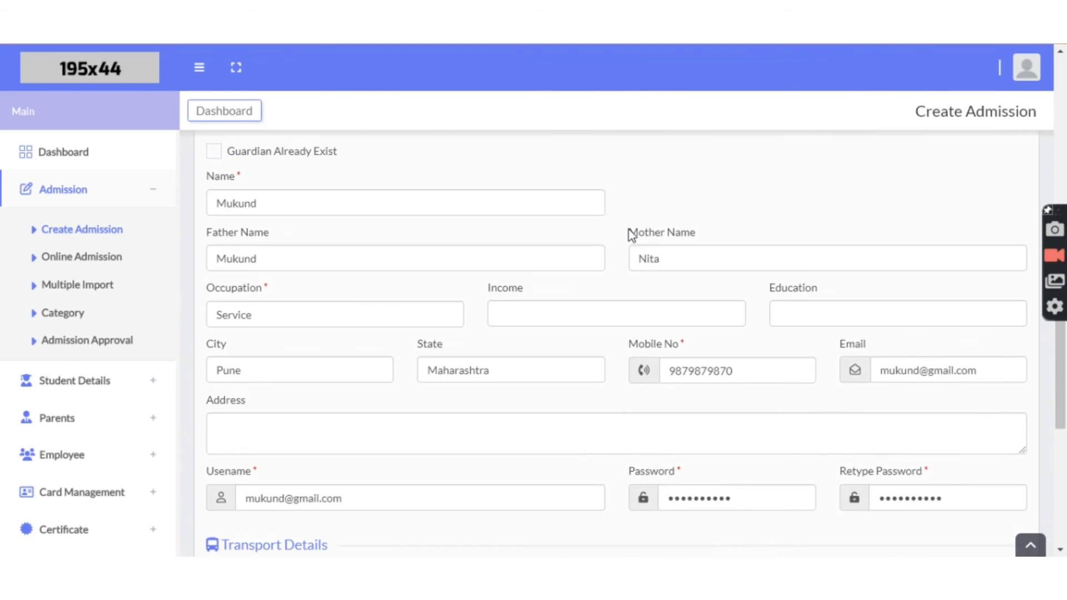
{"action": "scroll", "coordinate": [384, 306], "scroll_direction": "down", "scroll_amount": 1}
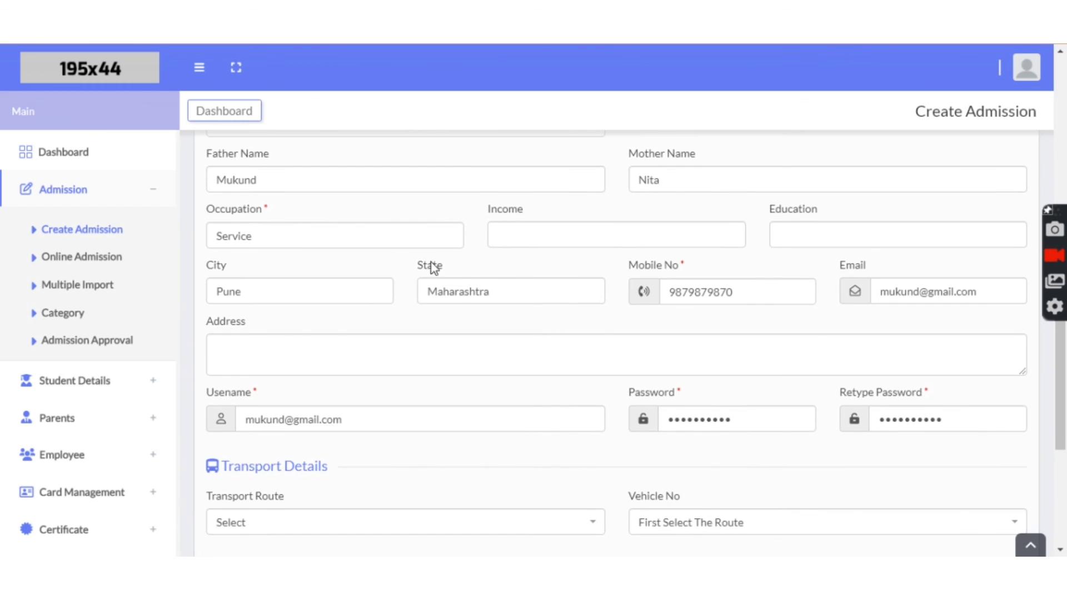
{"action": "scroll", "coordinate": [445, 256], "scroll_direction": "down", "scroll_amount": 1}
{"action": "left_click", "coordinate": [383, 258]}
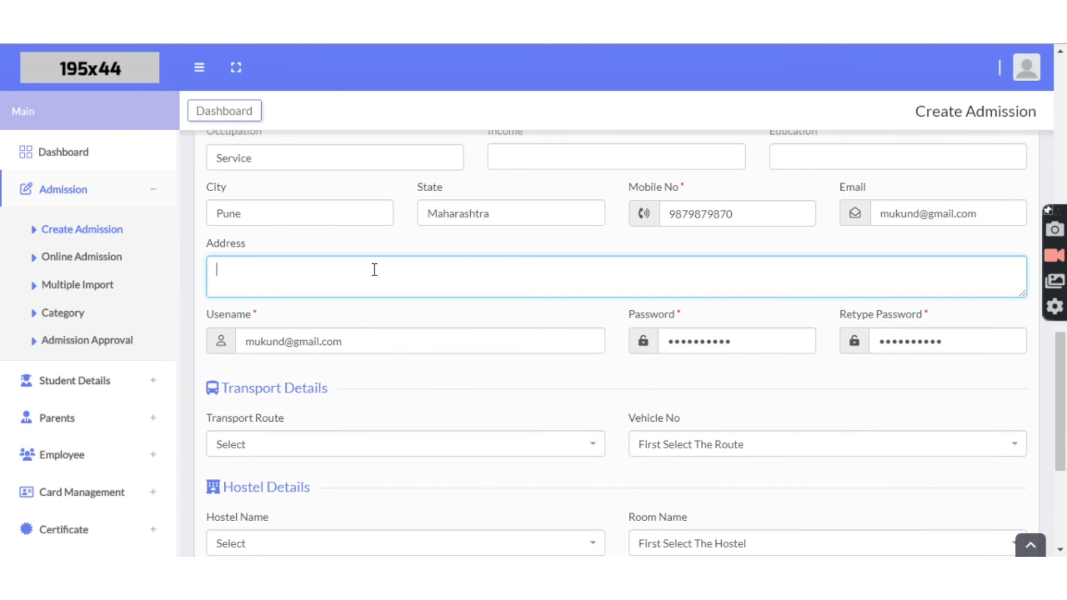
{"action": "scroll", "coordinate": [436, 317], "scroll_direction": "down", "scroll_amount": 2}
{"action": "scroll", "coordinate": [437, 318], "scroll_direction": "down", "scroll_amount": 2}
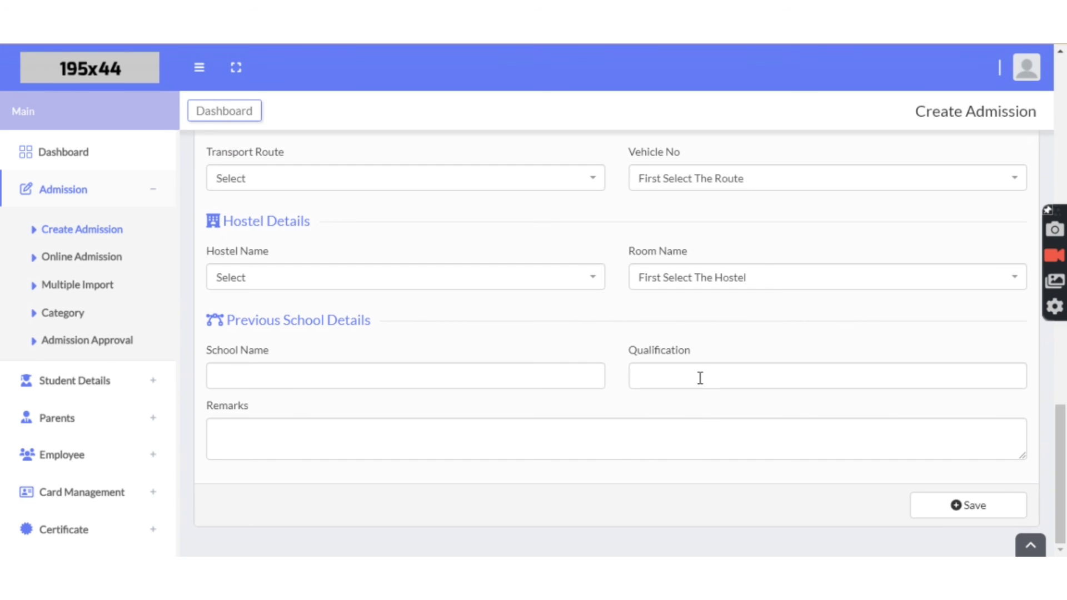
{"action": "left_click", "coordinate": [945, 507]}
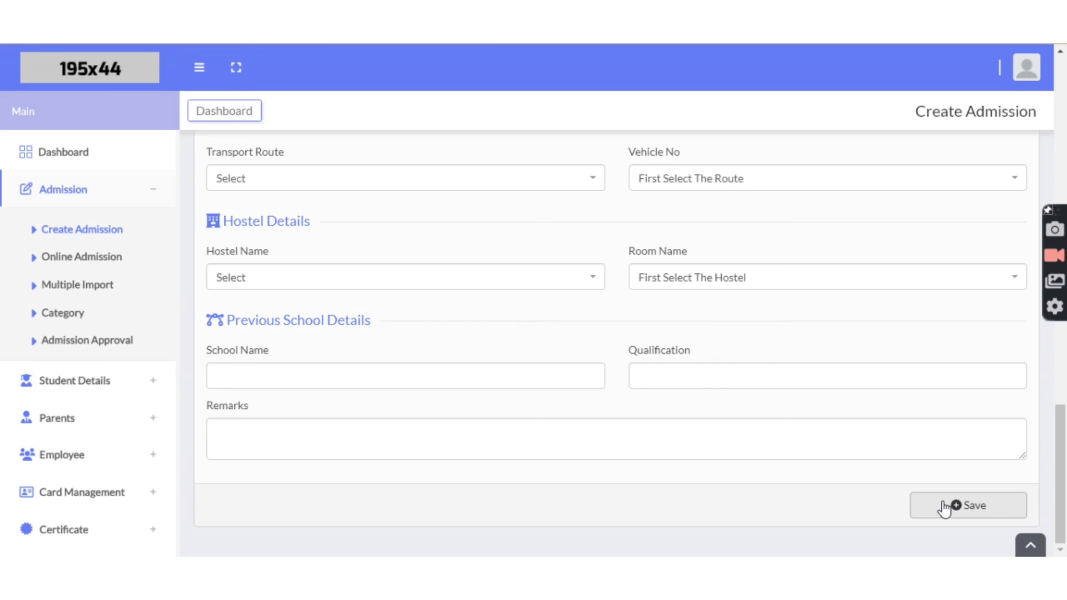
{"action": "left_click", "coordinate": [363, 431]}
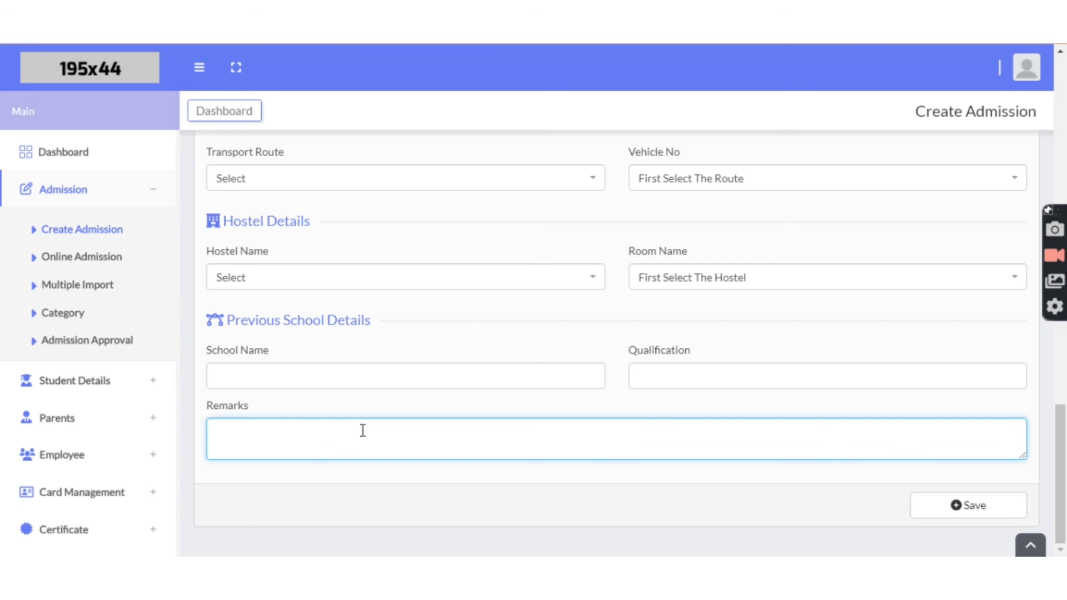
Step: Save the new admission, then log in as the new student with their password
{"action": "left_click", "coordinate": [970, 509]}
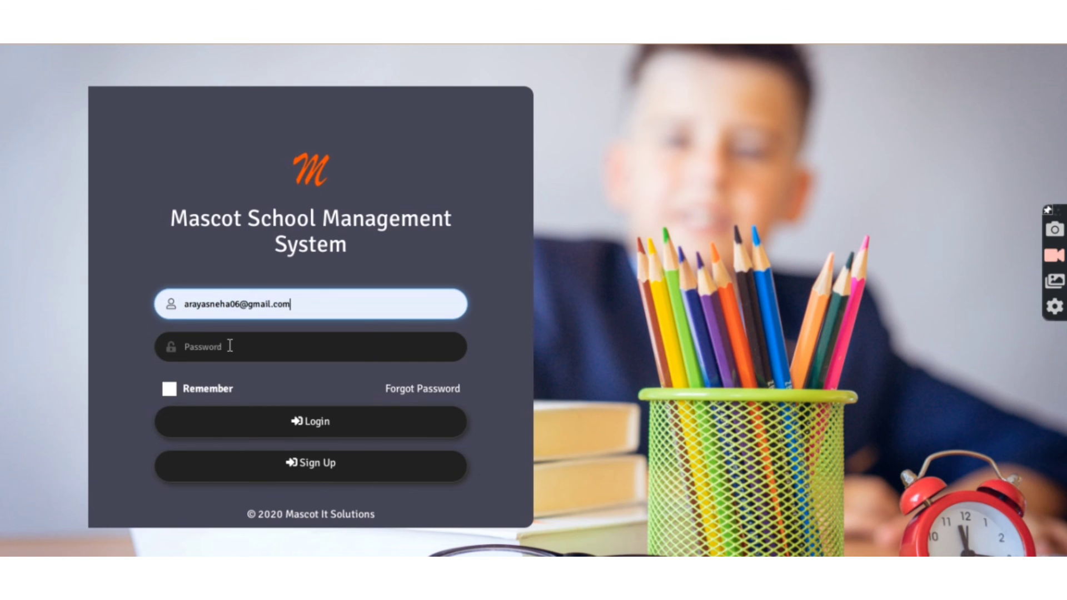
{"action": "left_click", "coordinate": [229, 346]}
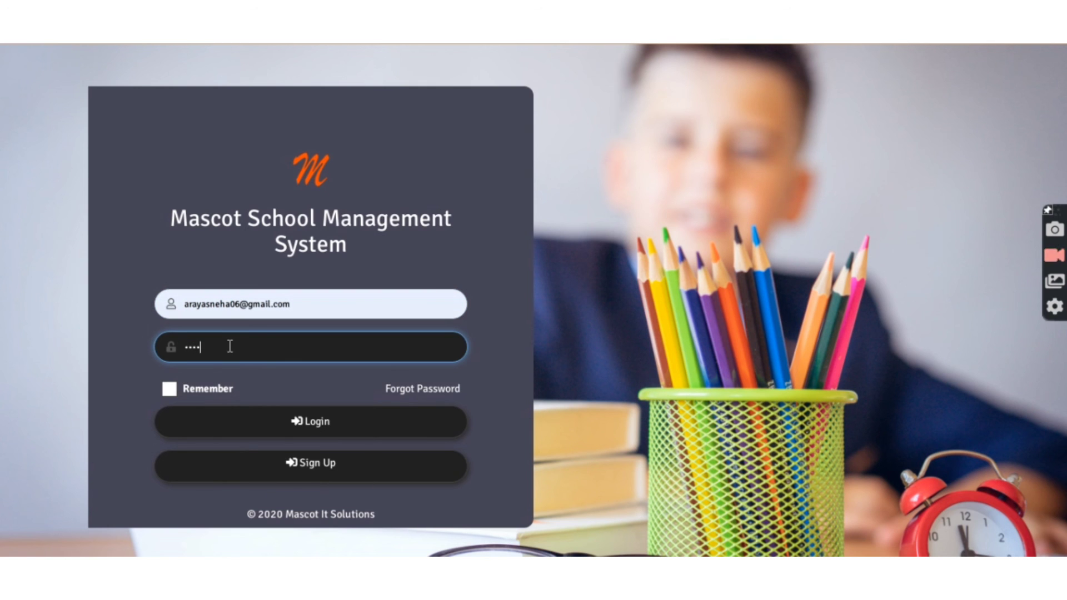
{"action": "type", "text": "******"}
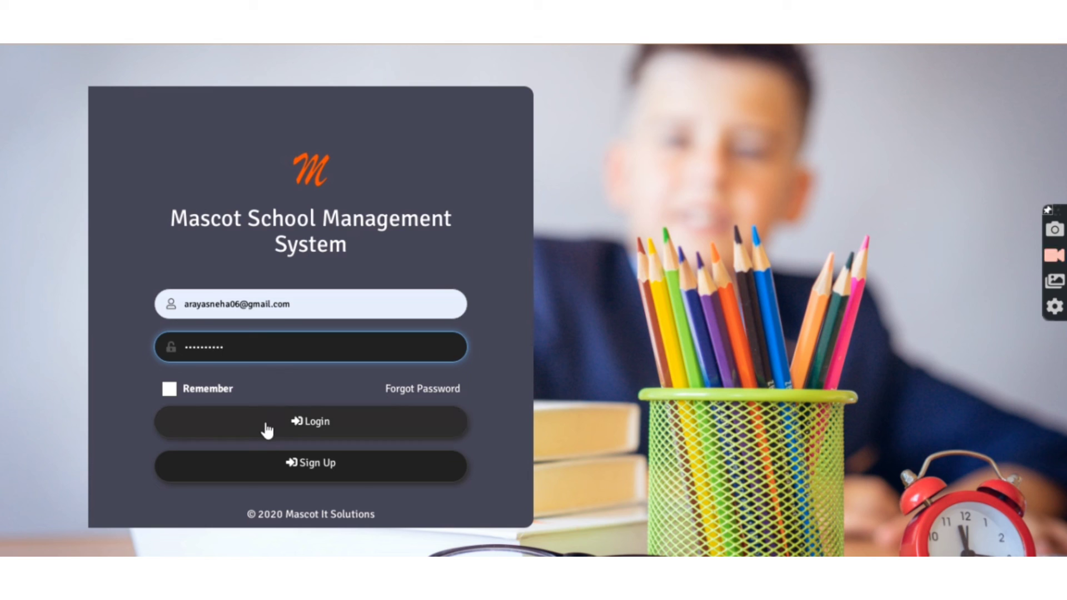
{"action": "left_click", "coordinate": [267, 430]}
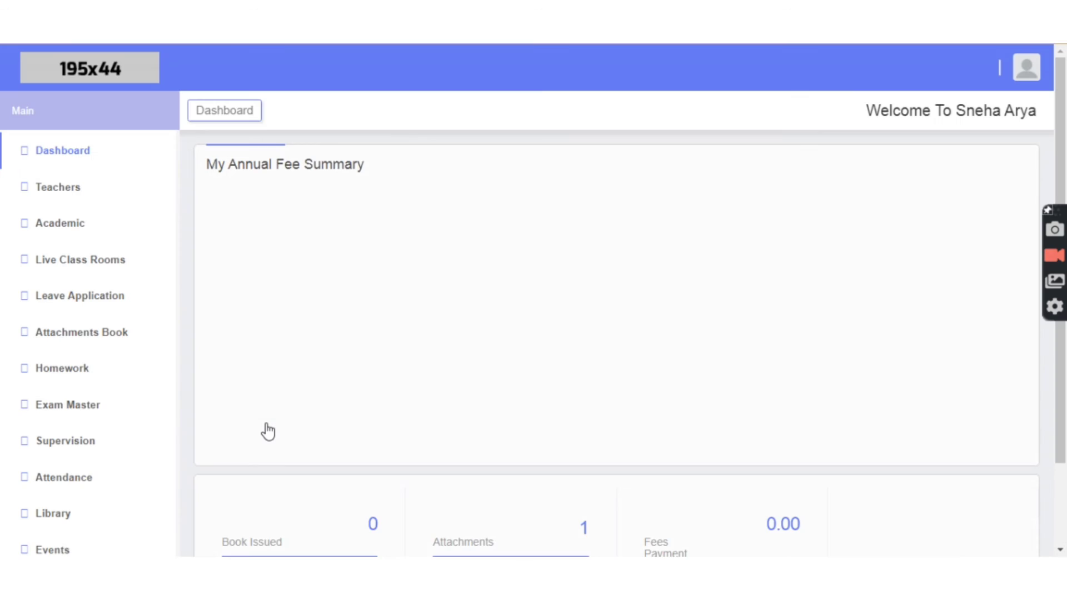